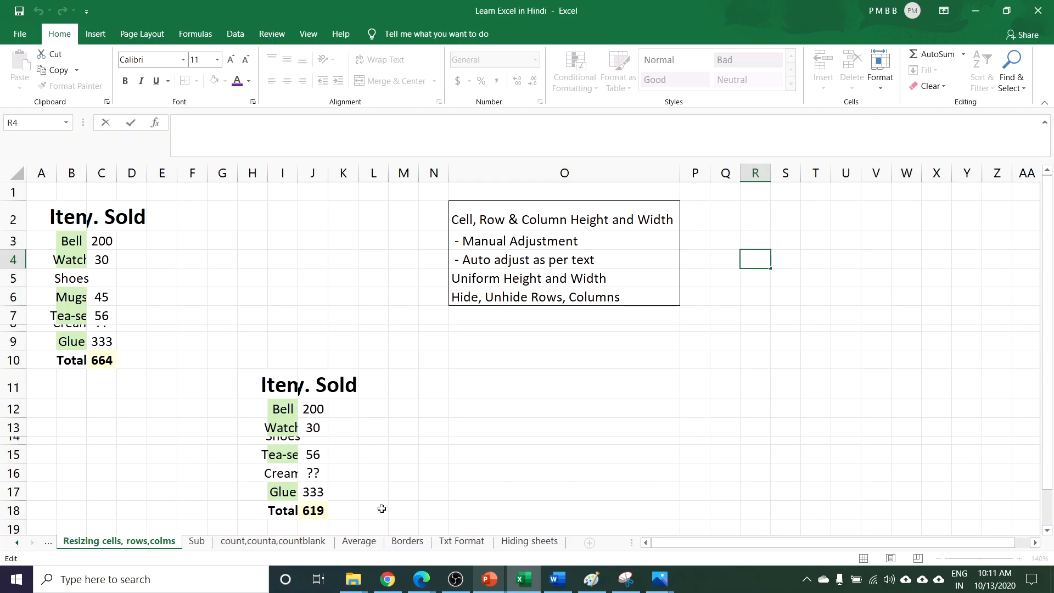
Examine the row and column sizing topics listed in column O, plus cell T1, column T and row 1
left_click(474, 218)
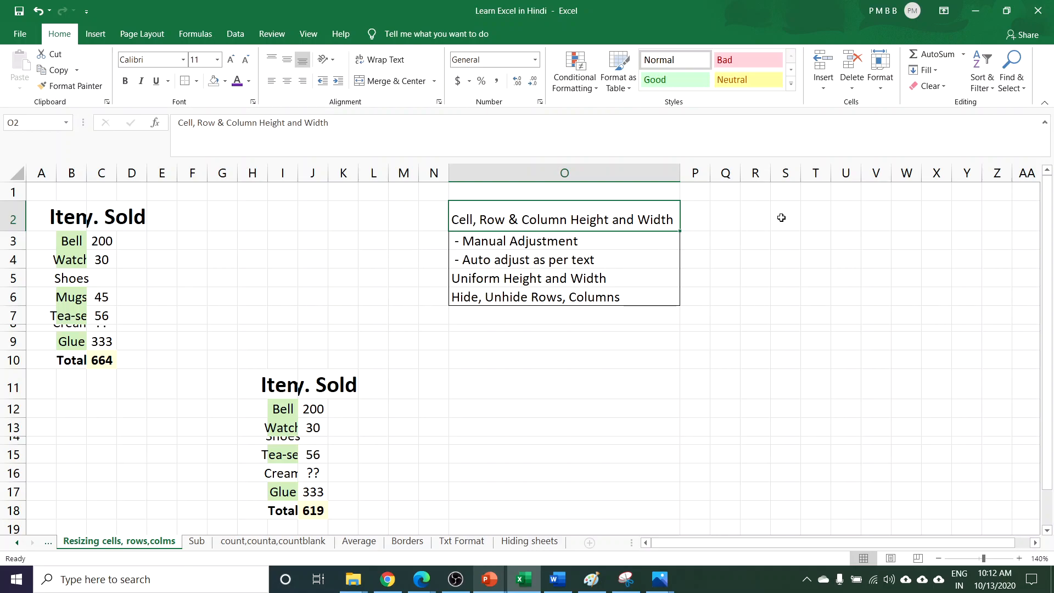
left_click(820, 191)
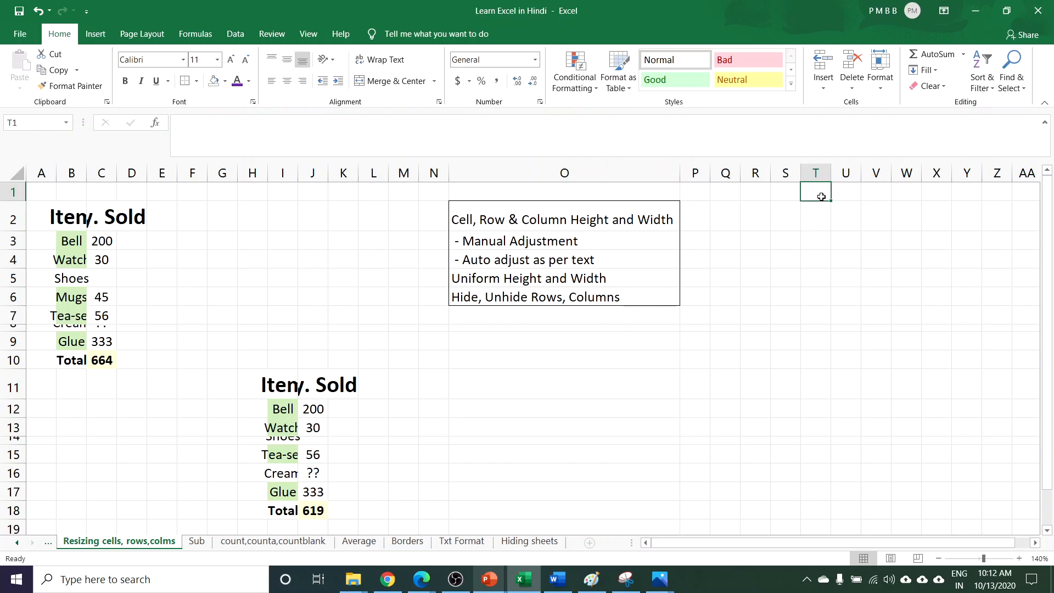
left_click(814, 173)
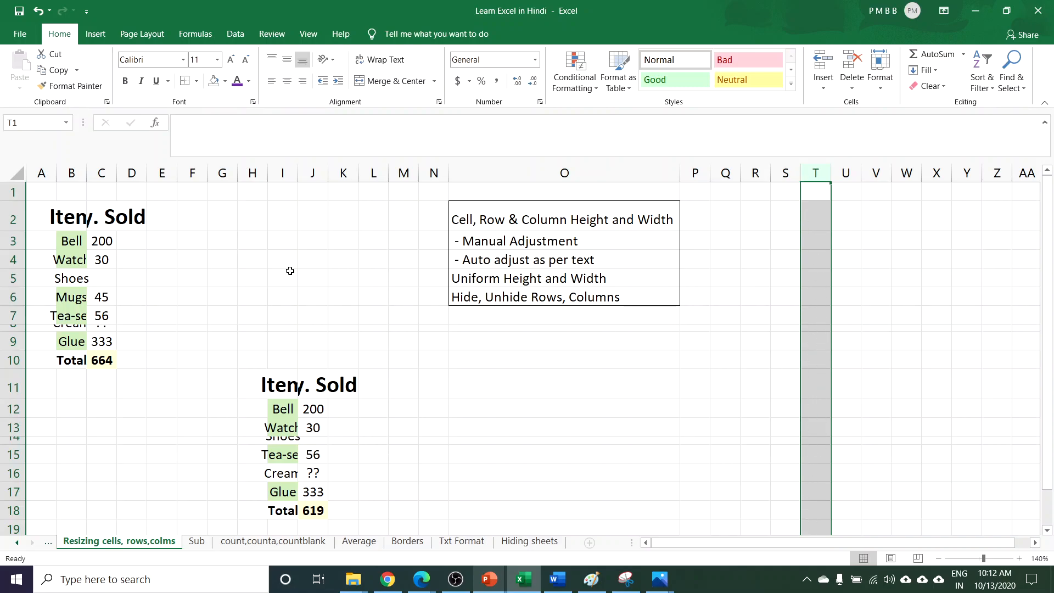
left_click(8, 192)
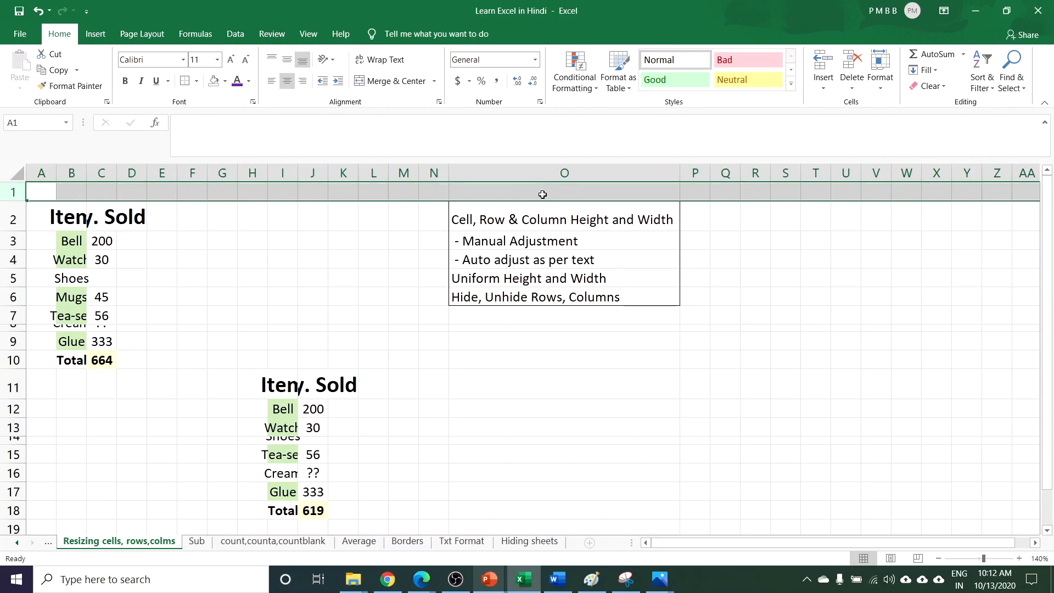
left_click(819, 192)
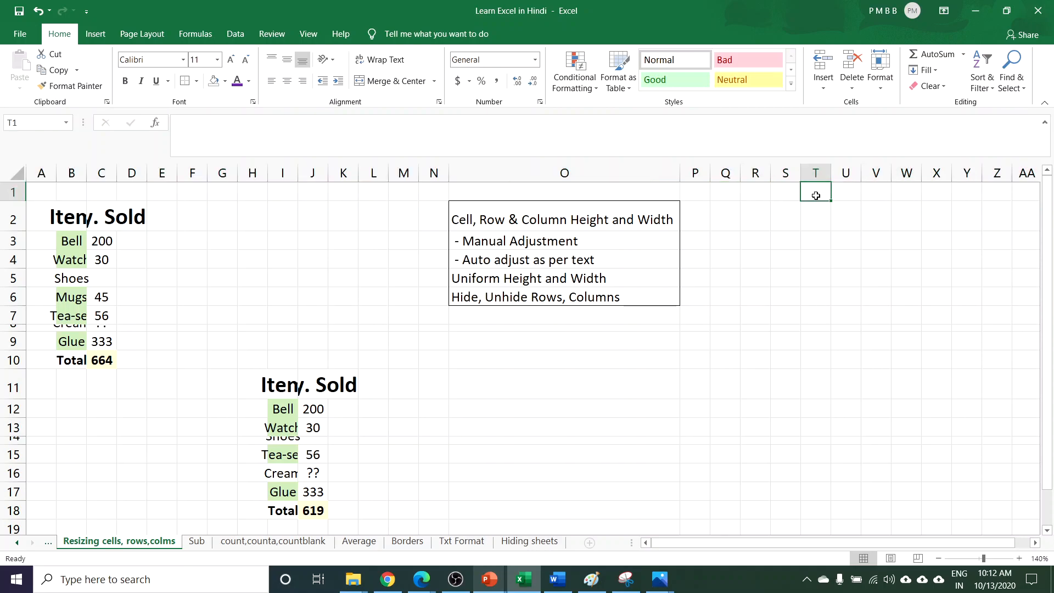
left_click(816, 173)
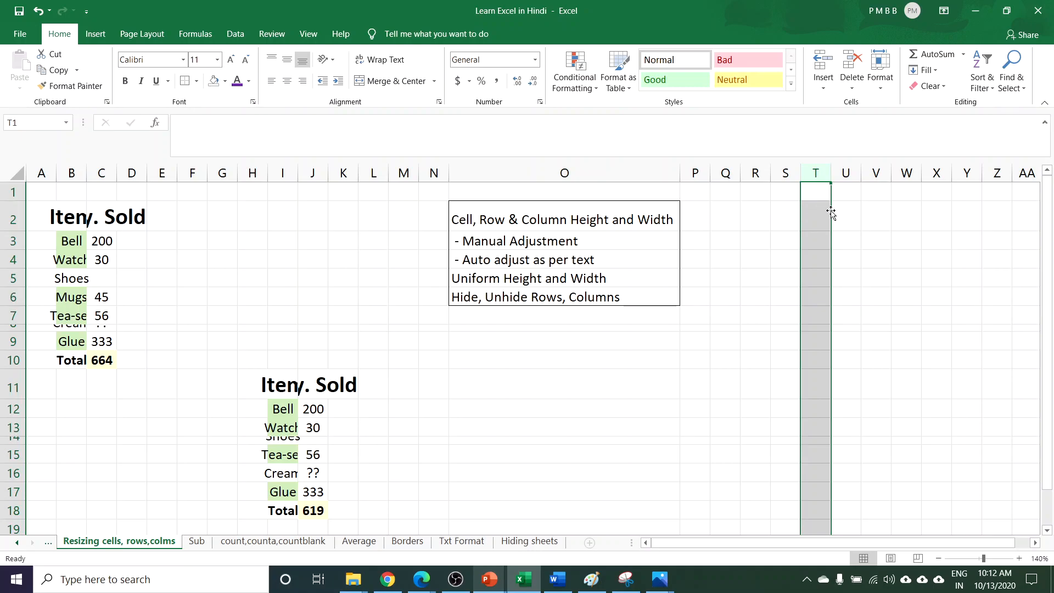
left_click(815, 190)
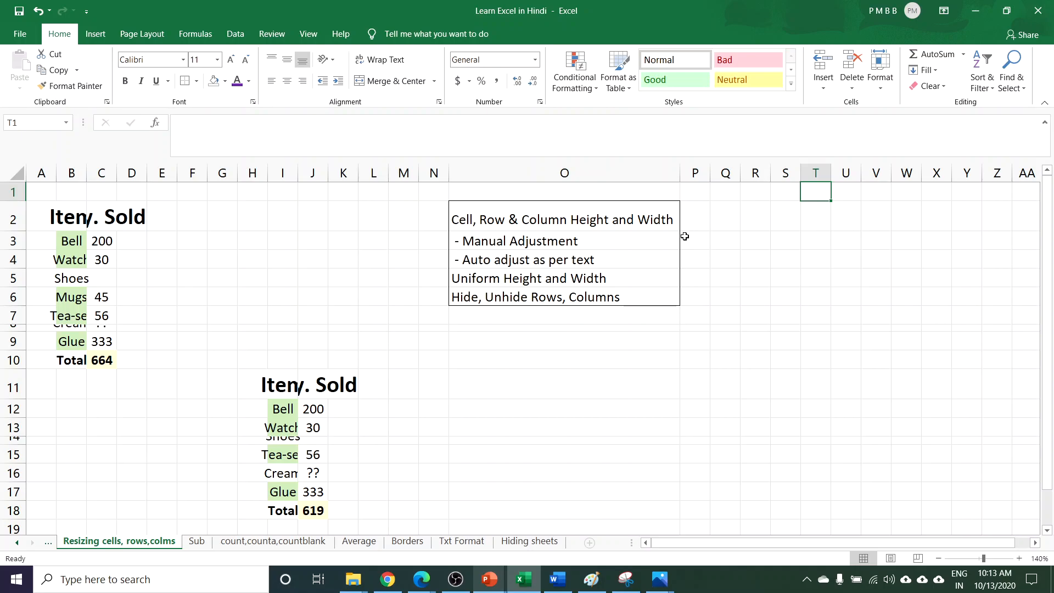
left_click(481, 242)
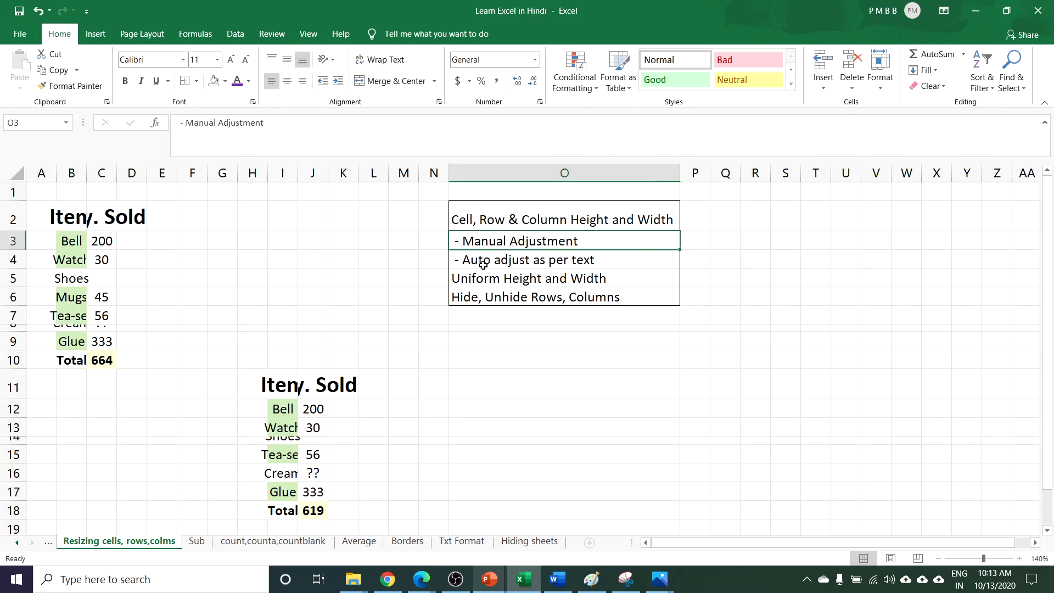
left_click(479, 262)
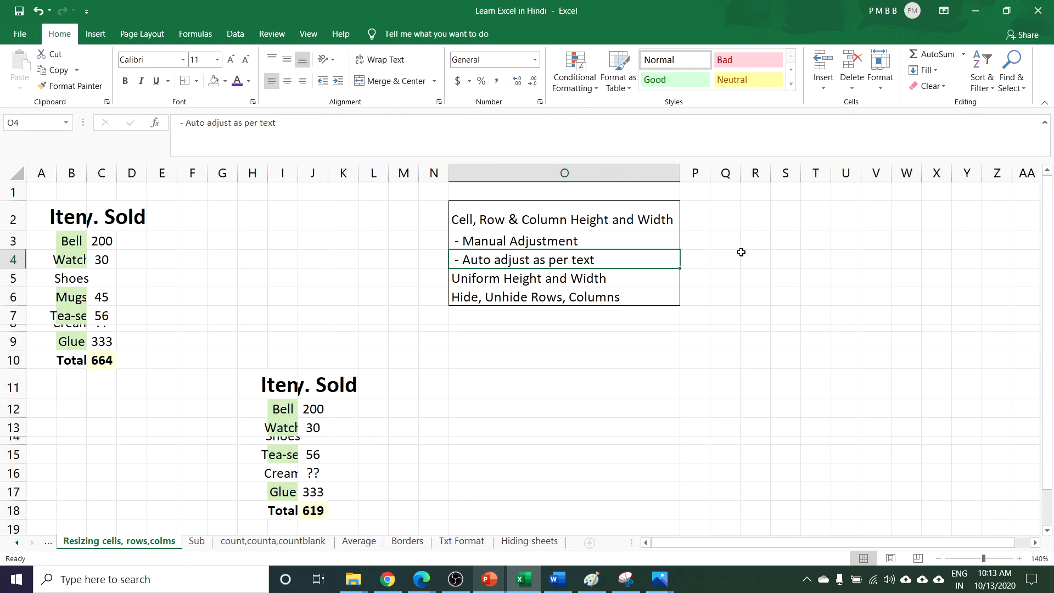
left_click(473, 238)
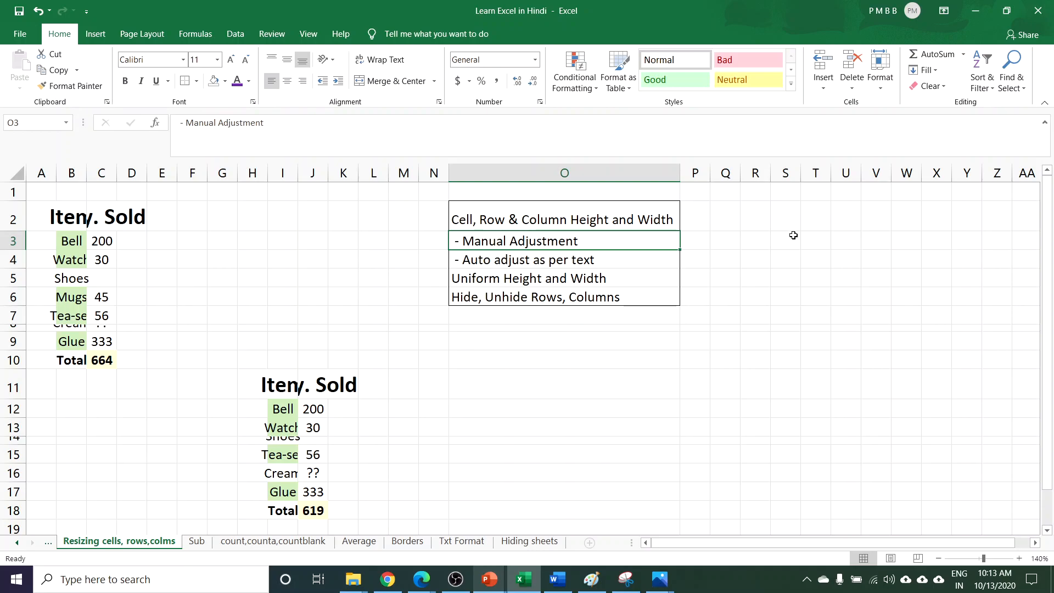
Manually increase the height of row 11, the second table's heading row, to about 75 points
left_click(13, 388)
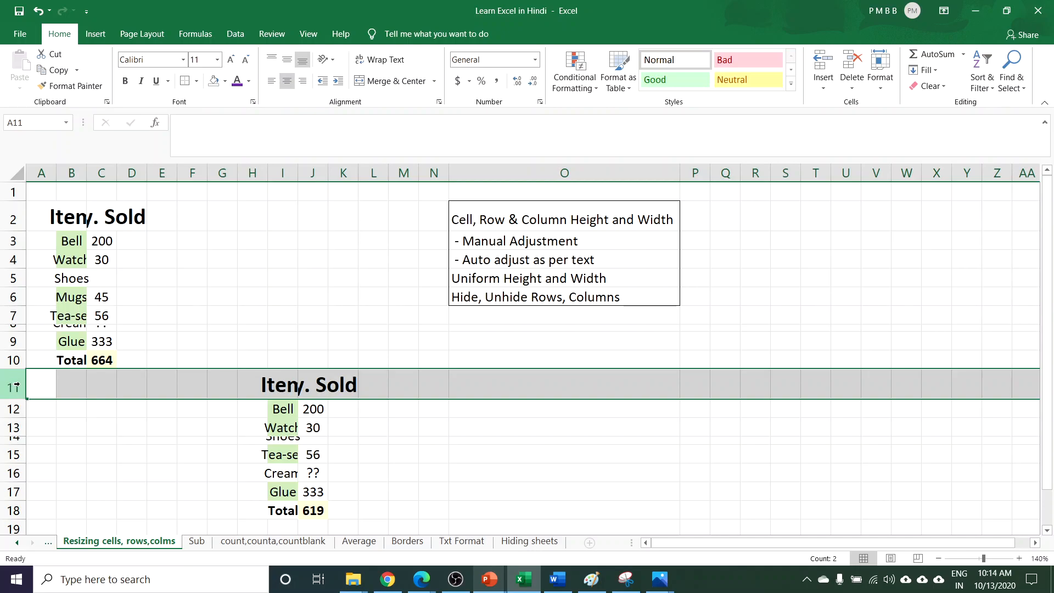
left_click(72, 385)
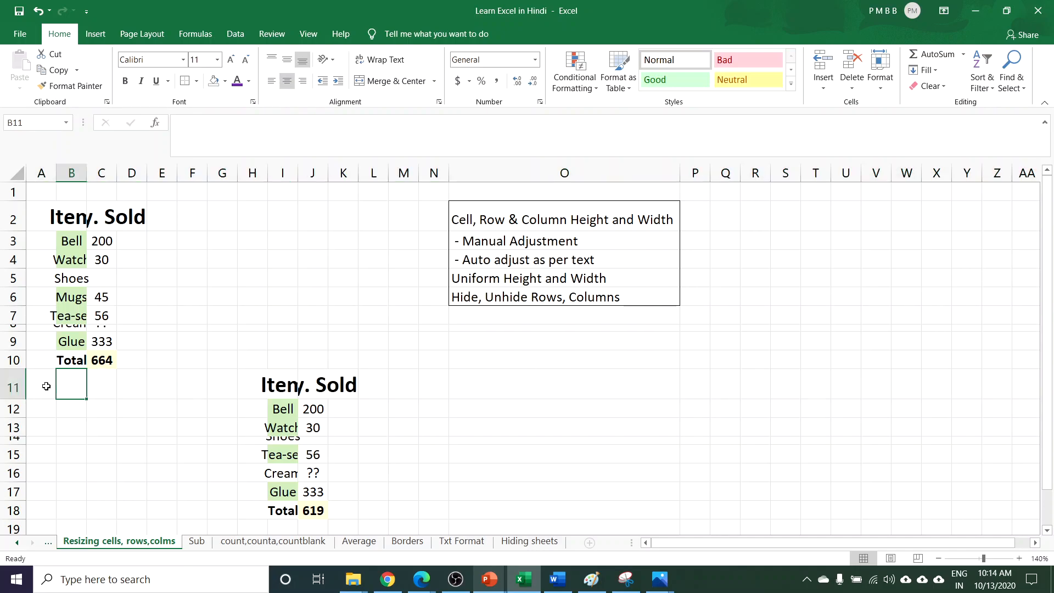
left_click(46, 386)
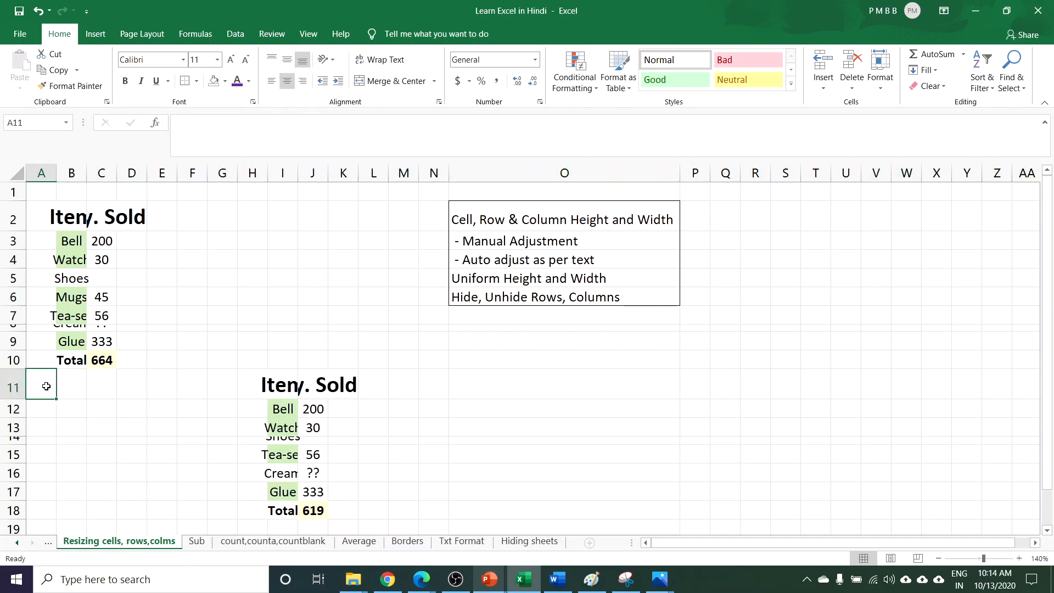
left_click(14, 387)
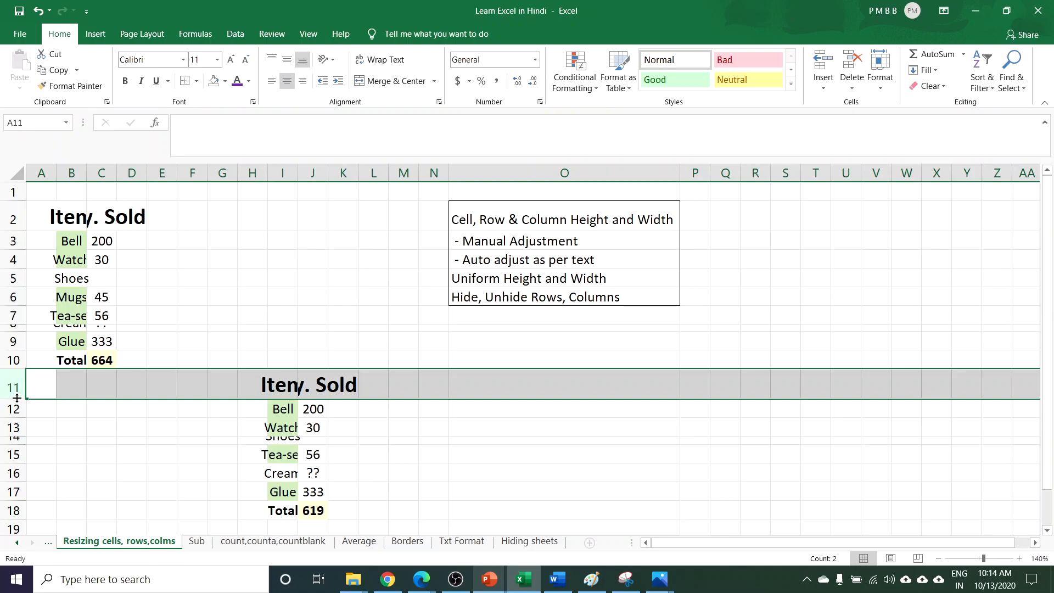
left_click_drag(17, 397, 17, 398)
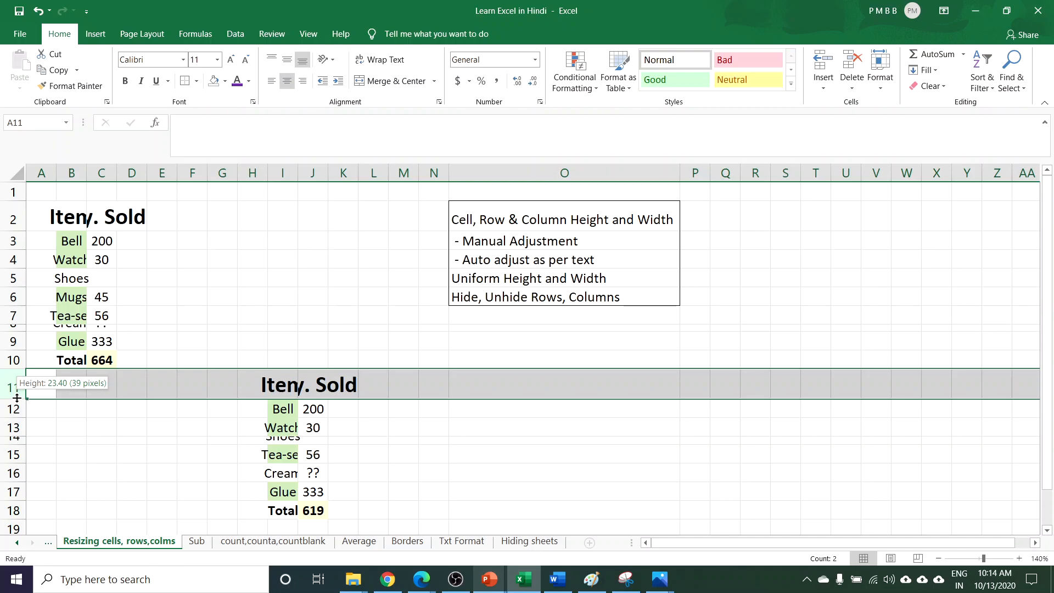
left_click_drag(17, 398, 19, 425)
left_click_drag(19, 443, 17, 465)
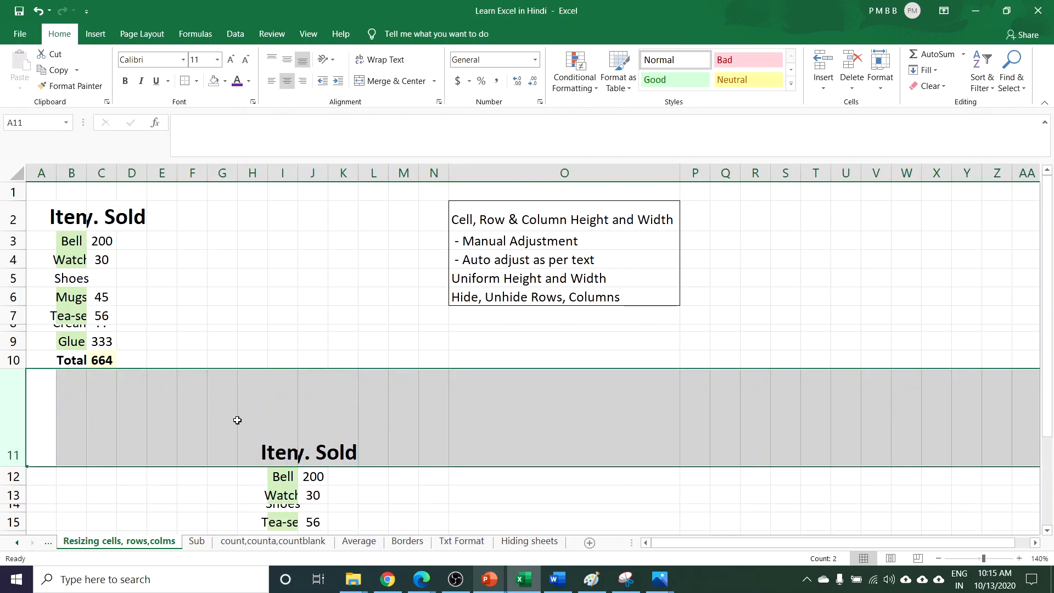
Manually reduce row 11's height so it closely fits the second table's heading text
left_click(283, 425)
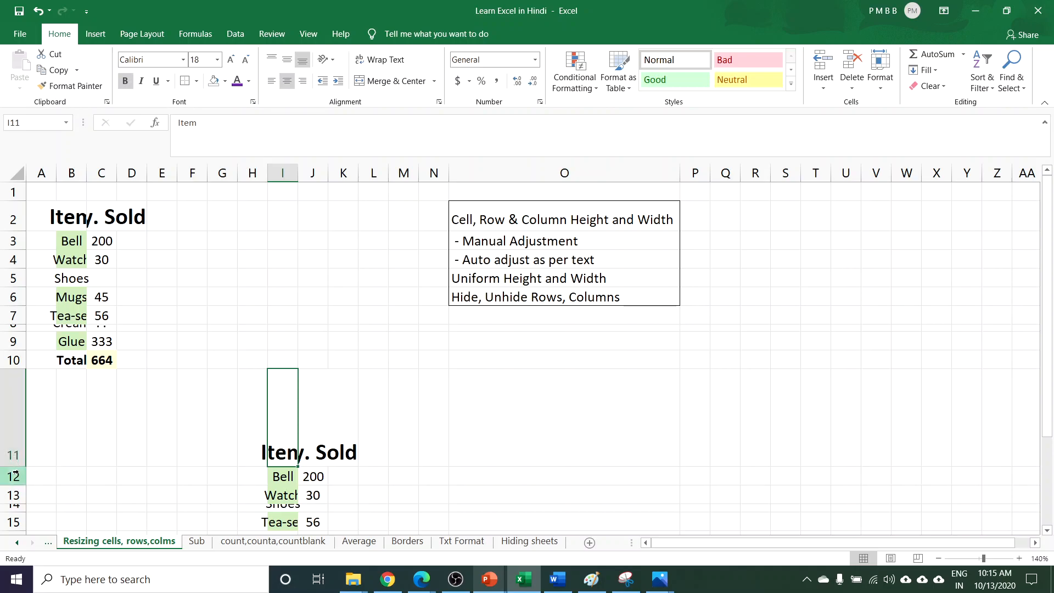
left_click_drag(19, 467, 19, 468)
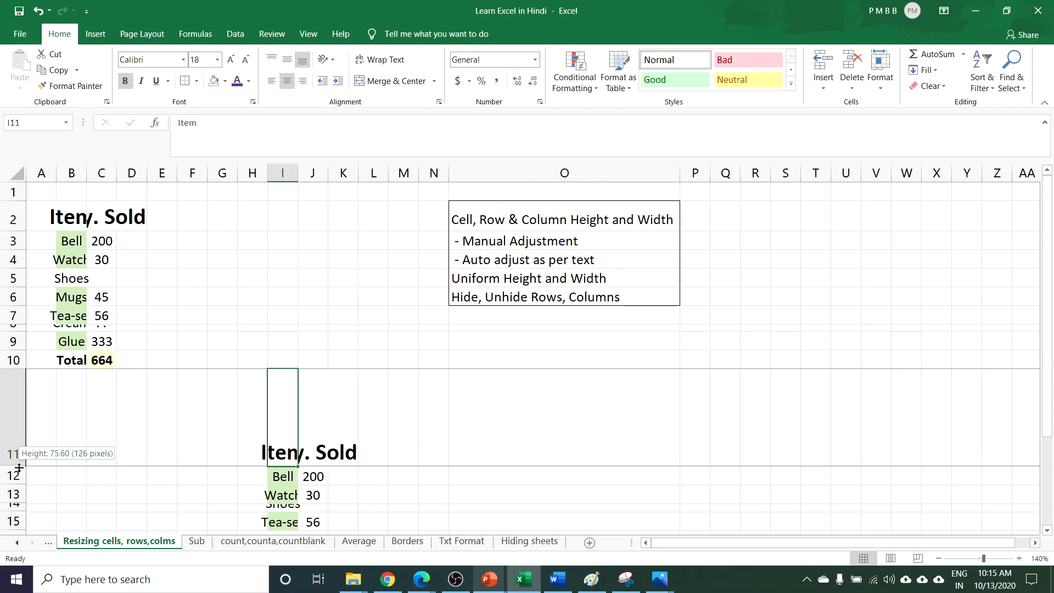
left_click_drag(19, 468, 20, 402)
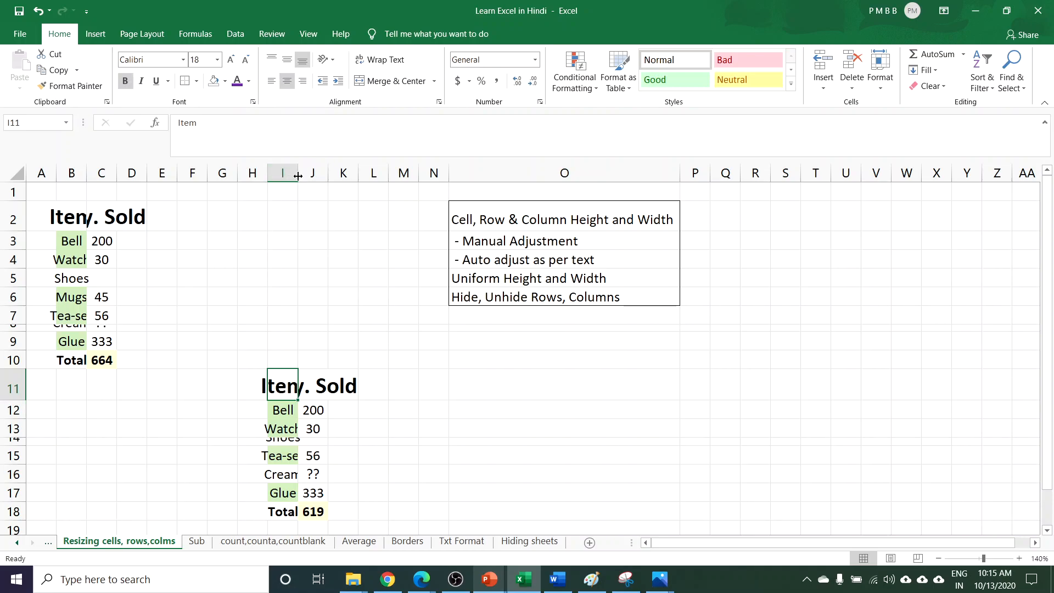
Manually widen column I in two stages, leaving generous space around the second table's item names
left_click_drag(298, 176, 324, 176)
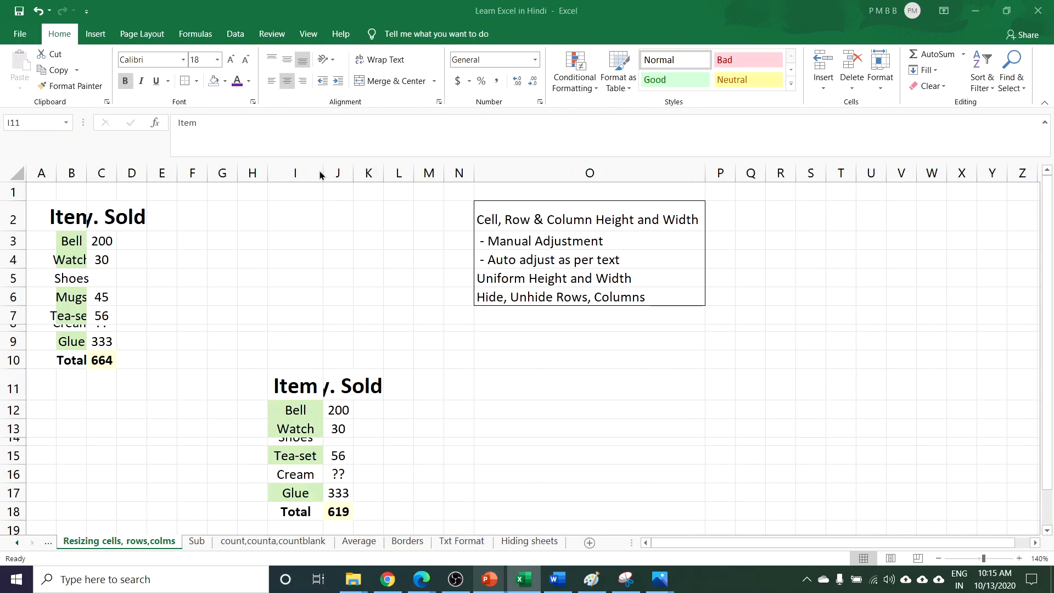
left_click(295, 394)
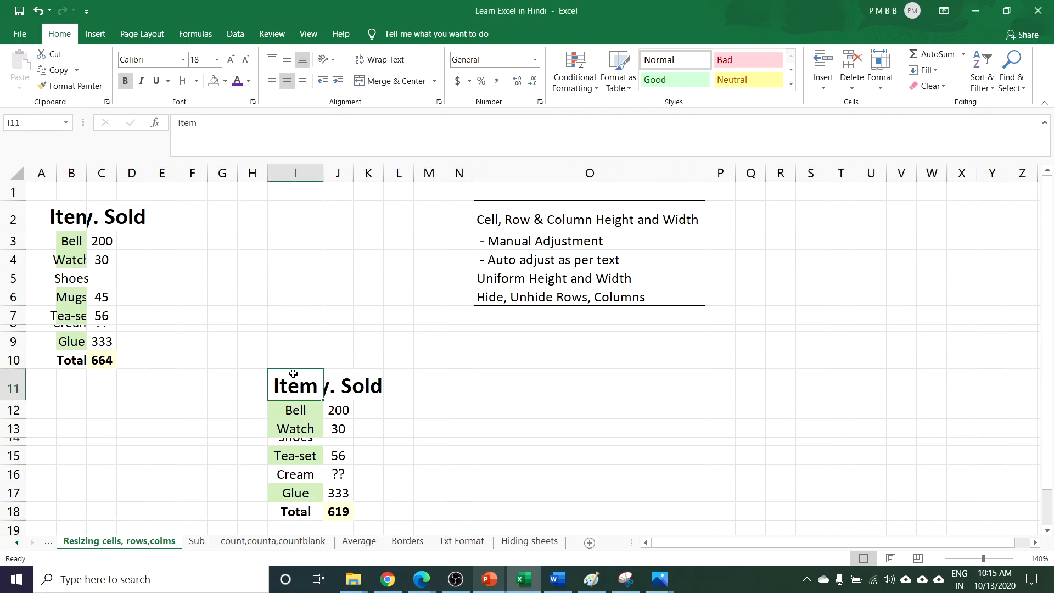
left_click_drag(324, 174, 361, 177)
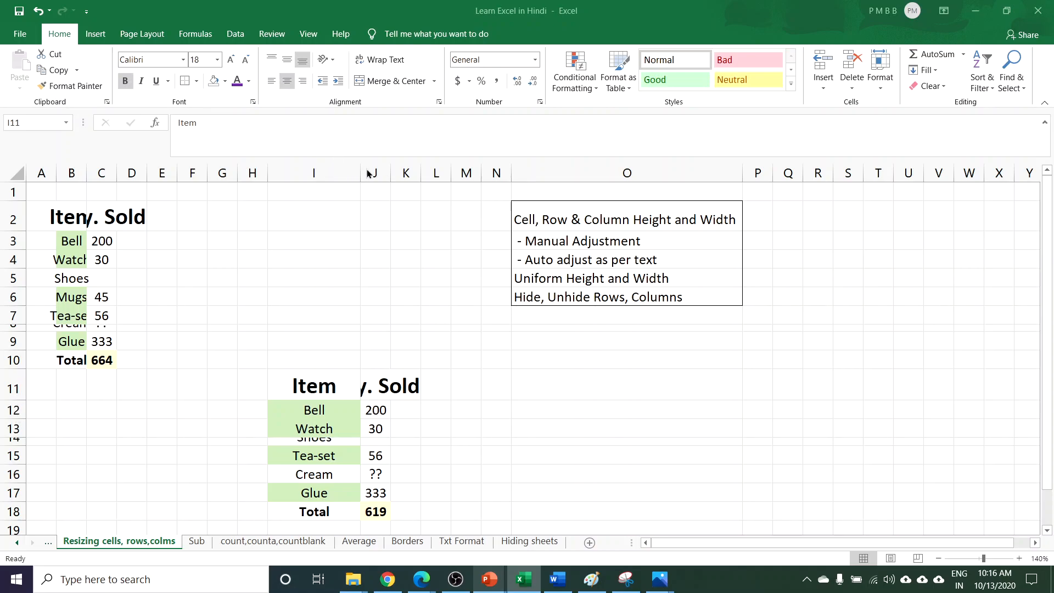
left_click(328, 388)
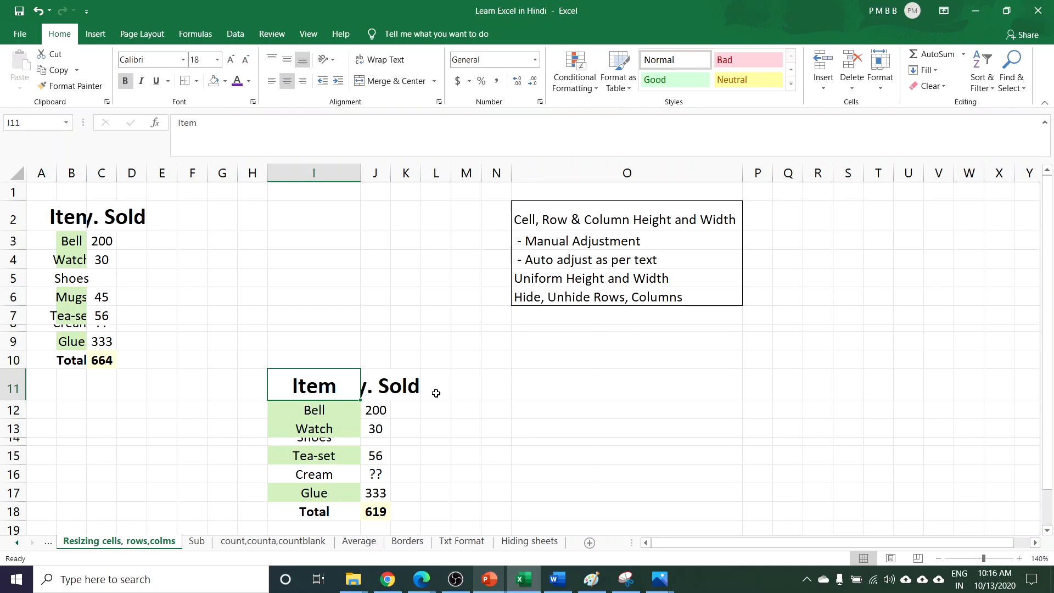
AutoFit column J to the width of the second table's Qty. Sold heading
left_click(381, 176)
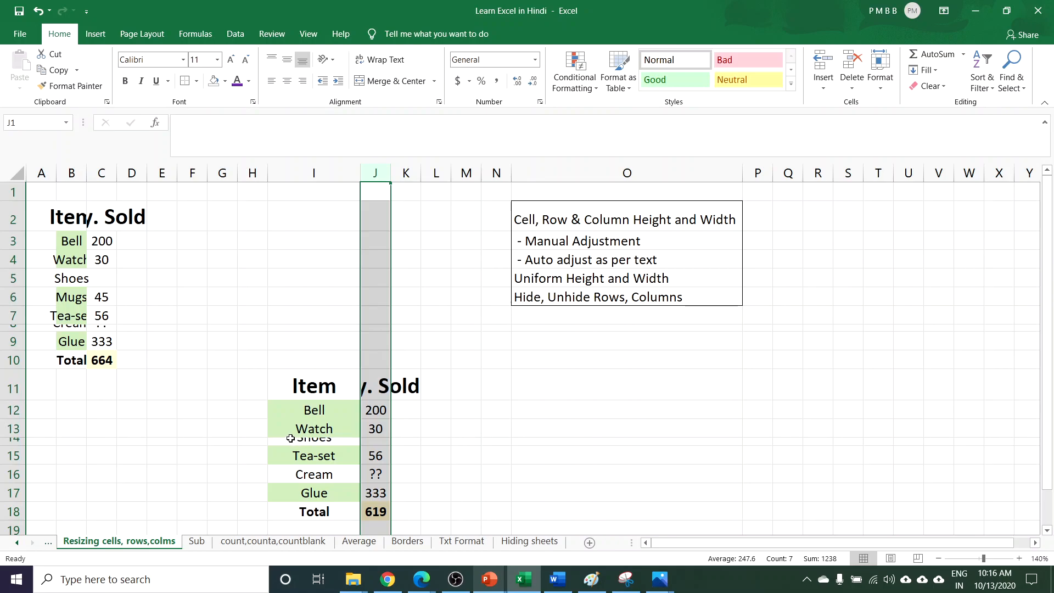
double_click(390, 172)
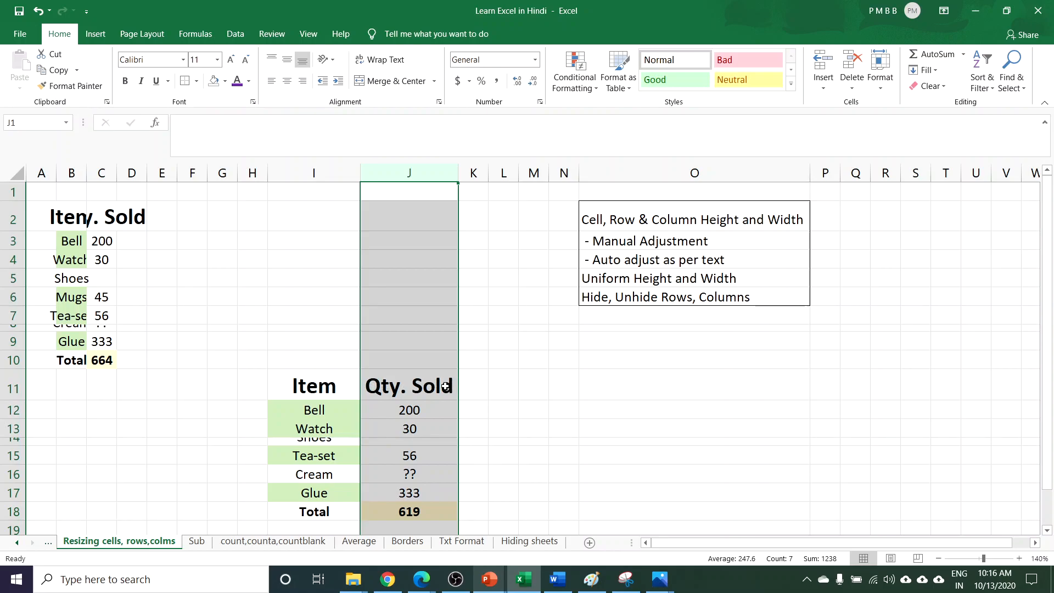
left_click(509, 403)
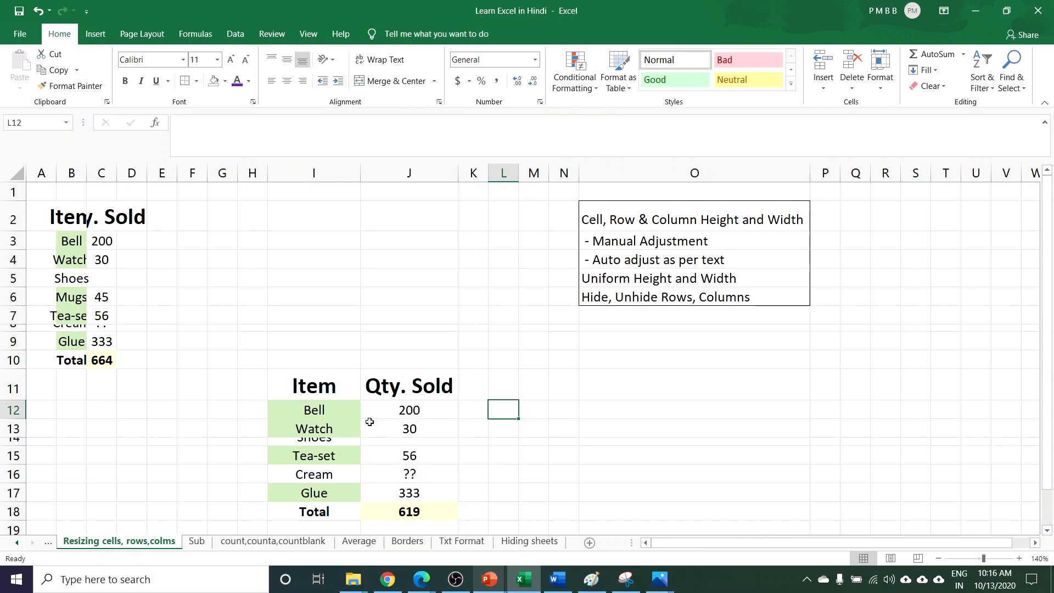
AutoFit the height of row 14, which holds the second table's Shoes entry
left_click(15, 439)
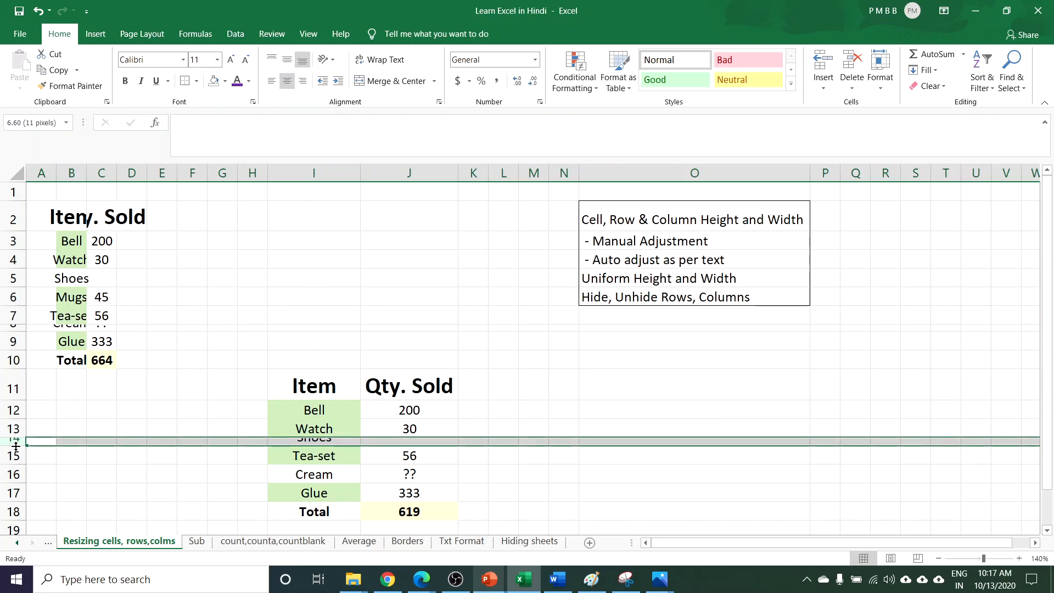
double_click(15, 446)
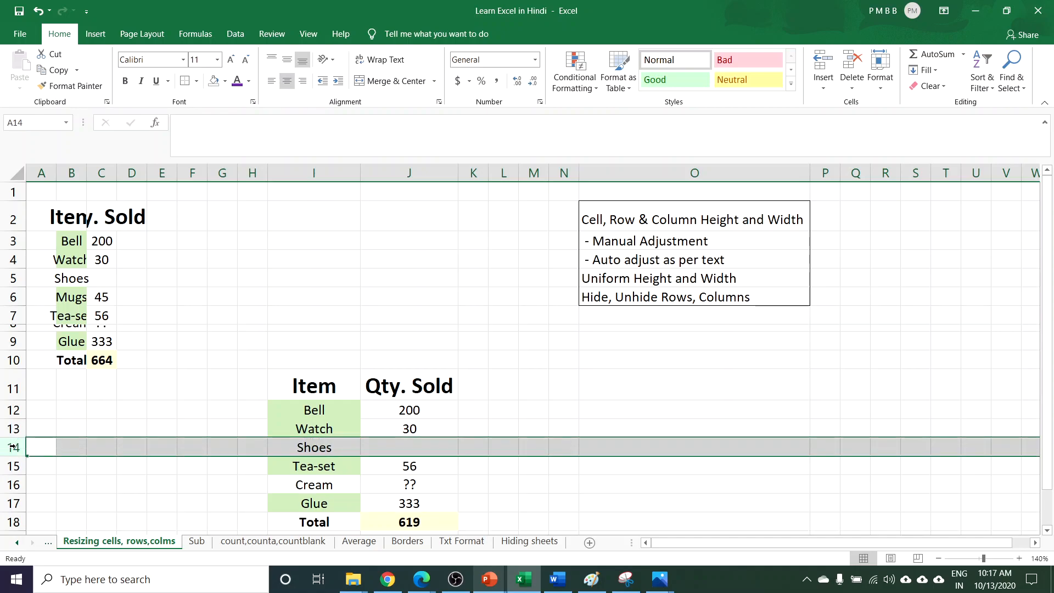
left_click(322, 448)
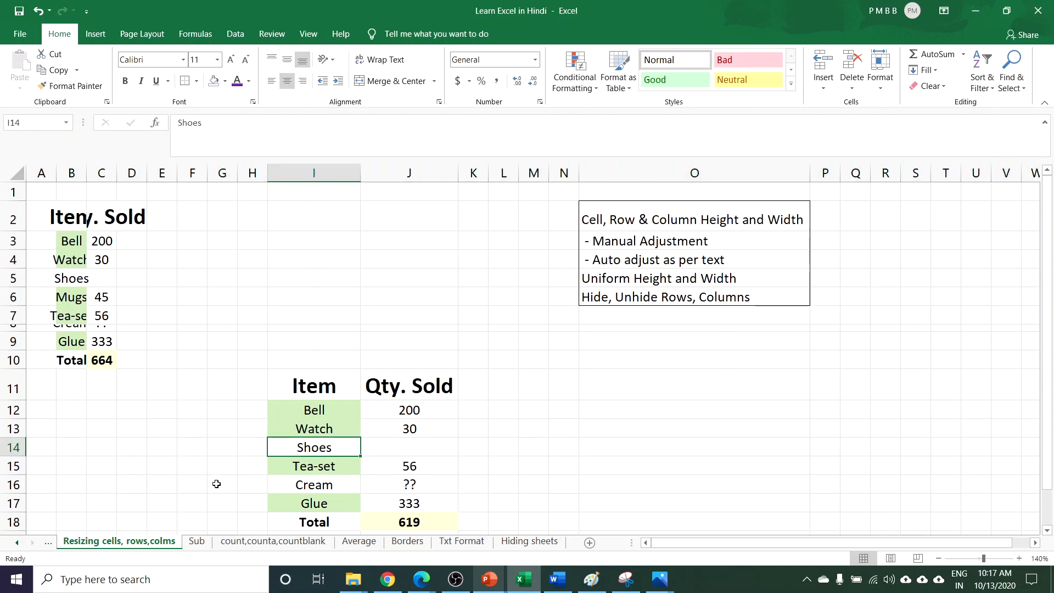
AutoFit the heights of rows 11 through 18 together, covering the whole second table
scroll(510, 431, "down", 1)
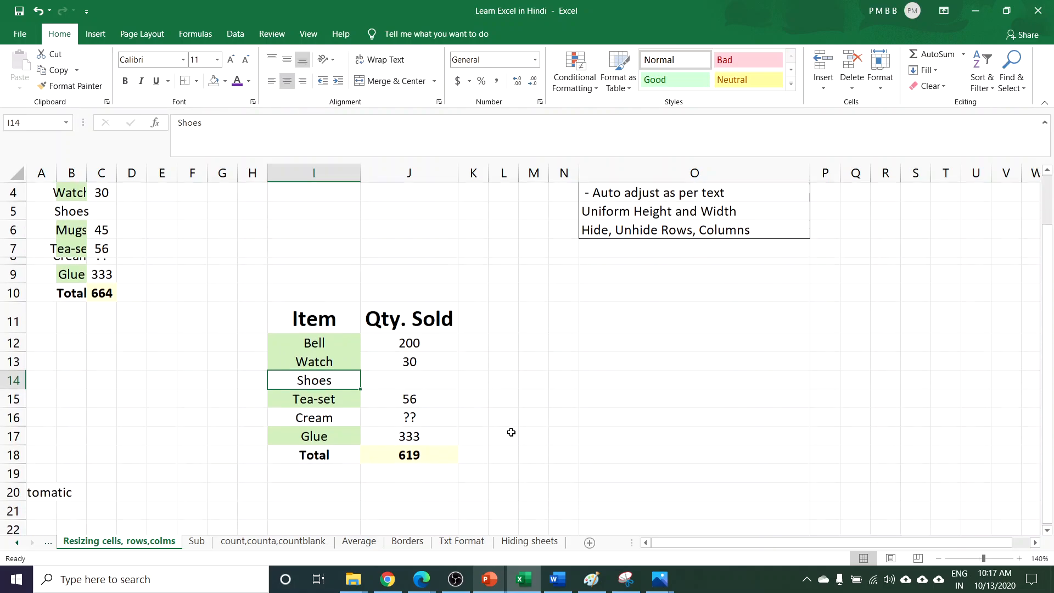
left_click(12, 321)
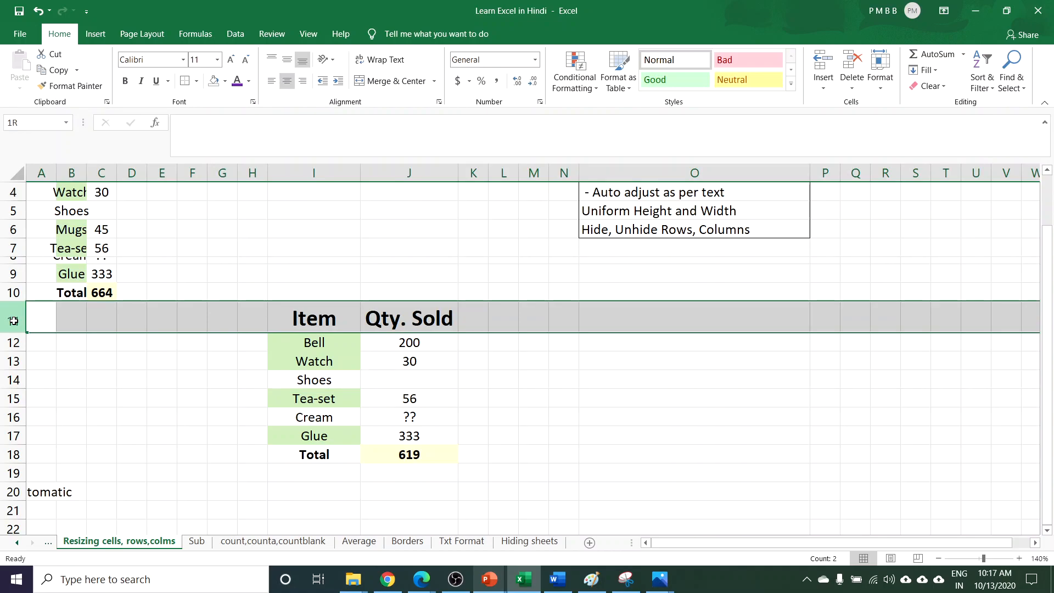
left_click_drag(14, 321, 11, 455)
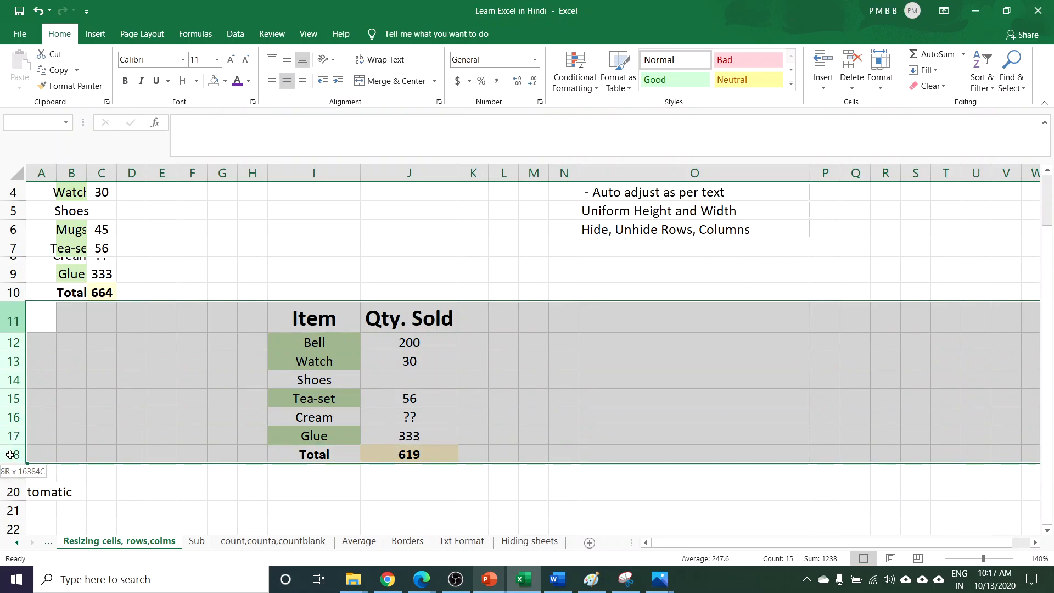
left_click_drag(11, 454, 8, 454)
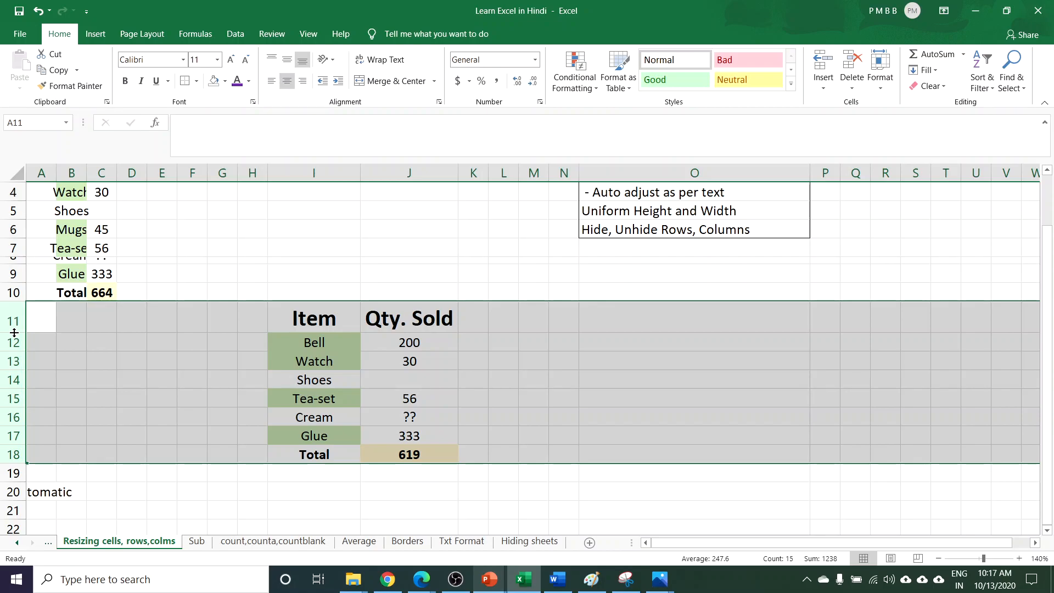
left_click_drag(14, 333, 15, 332)
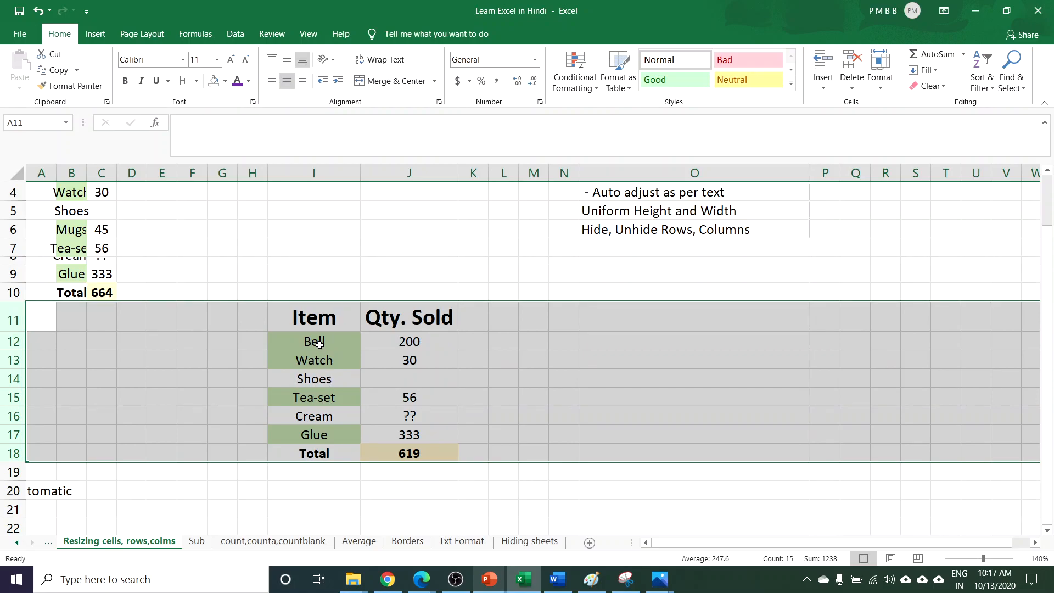
scroll(151, 369, "up", 1)
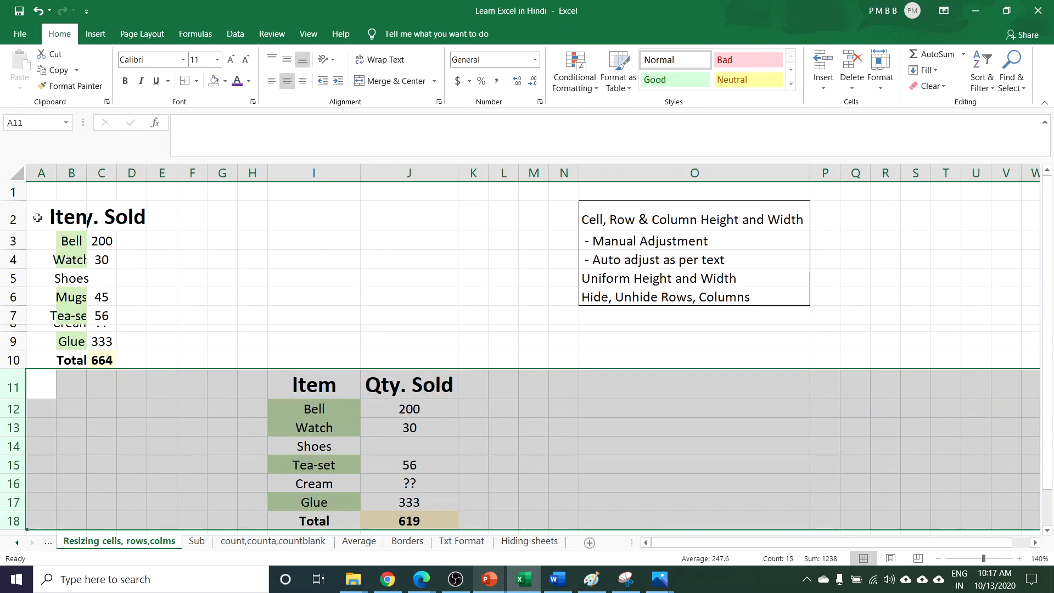
AutoFit the heights of rows 2 through 10 together, covering the whole first table
left_click(15, 219)
left_click_drag(16, 218, 12, 360)
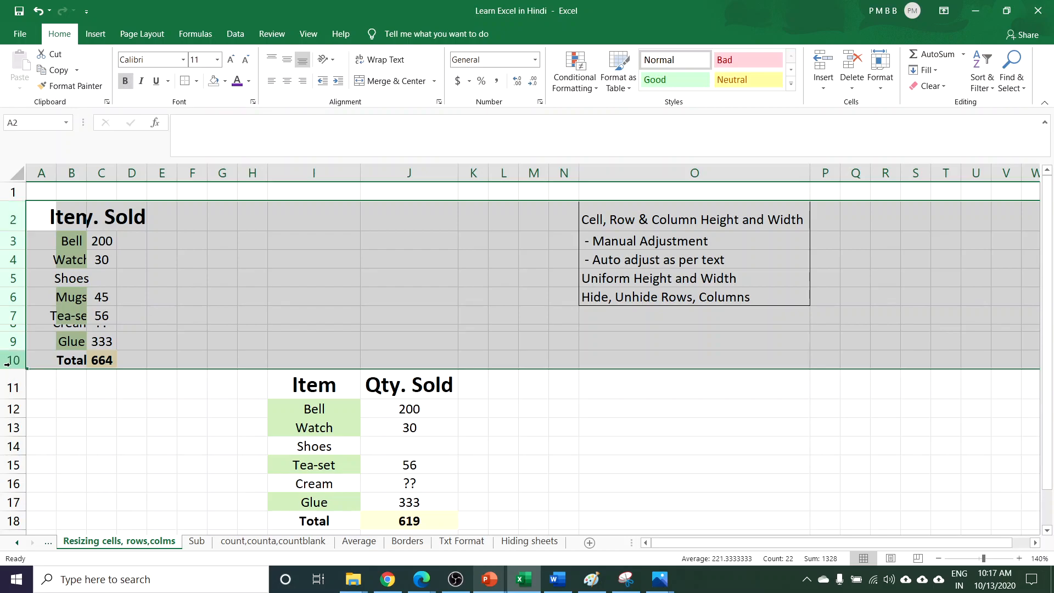
double_click(9, 247)
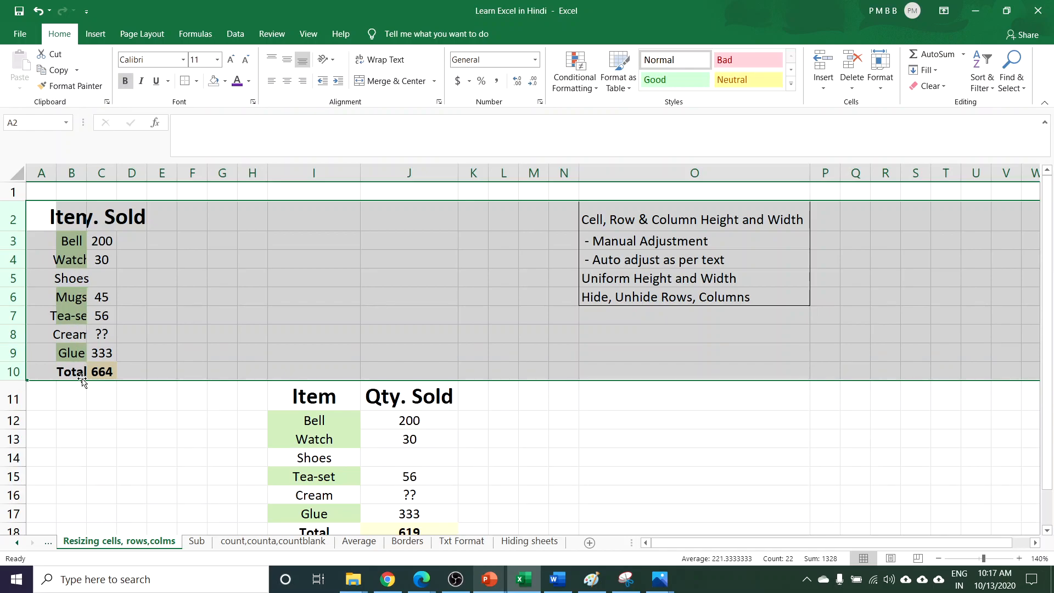
AutoFit the widths of columns A through G together so the first table's headings and item names fit
left_click(98, 247)
left_click(65, 174)
left_click_drag(65, 175, 107, 177)
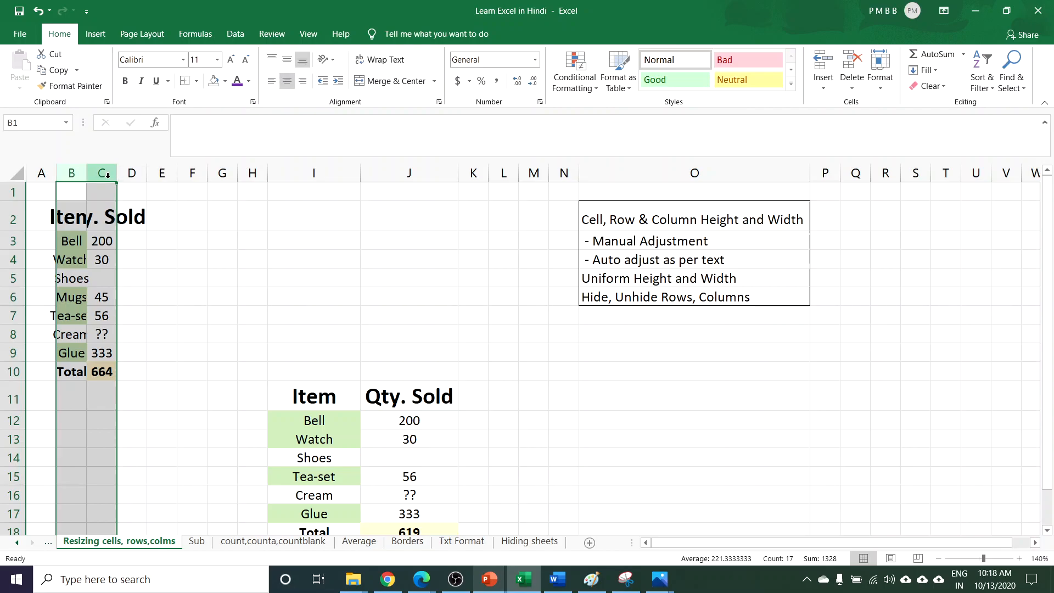
left_click(164, 216)
left_click_drag(45, 174, 226, 173)
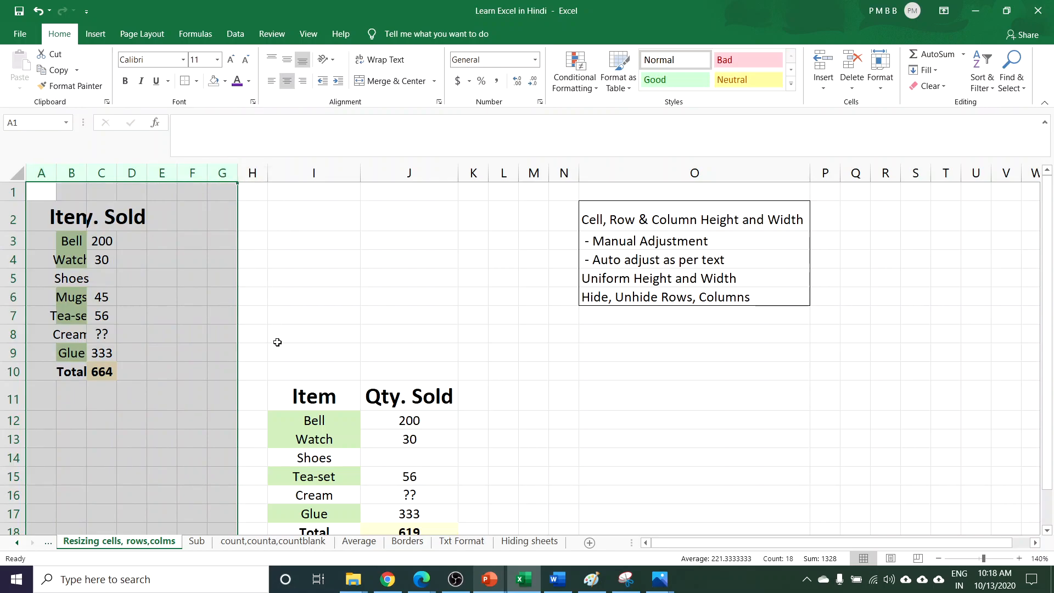
double_click(178, 173)
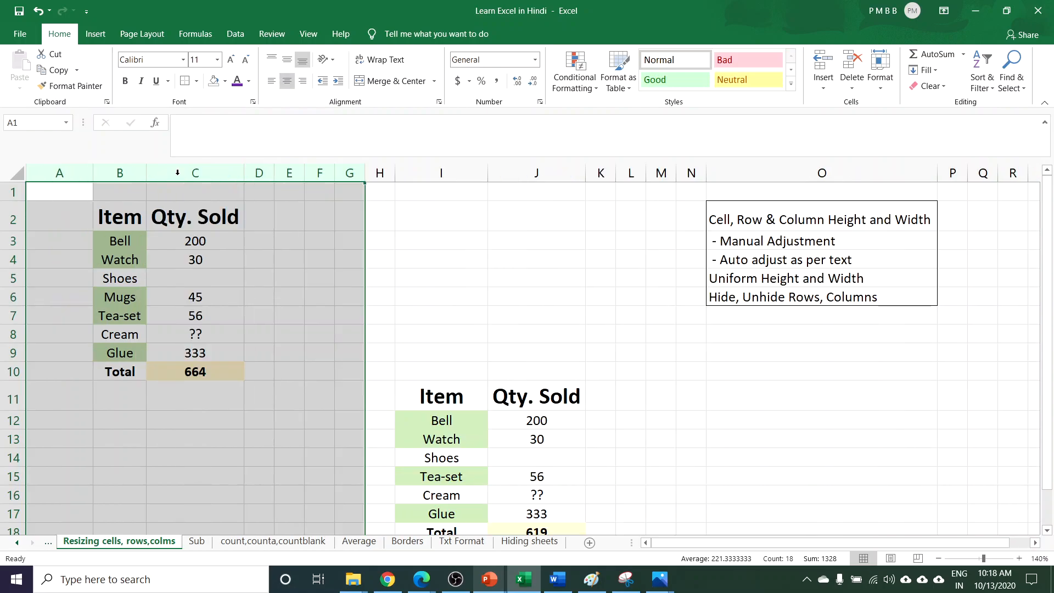
left_click(173, 274)
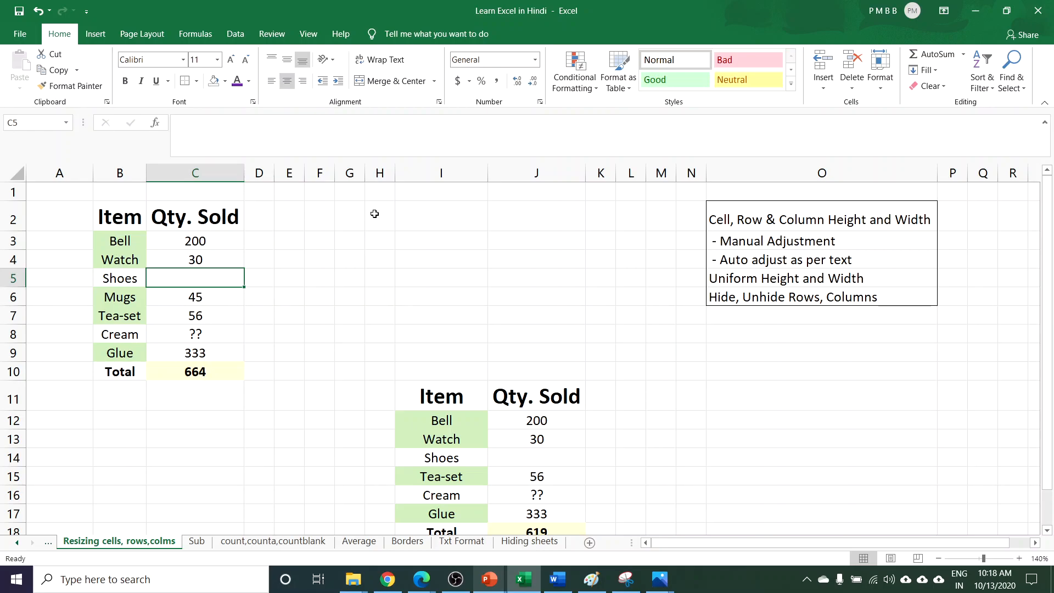
left_click(110, 218)
left_click(180, 217)
left_click(151, 241)
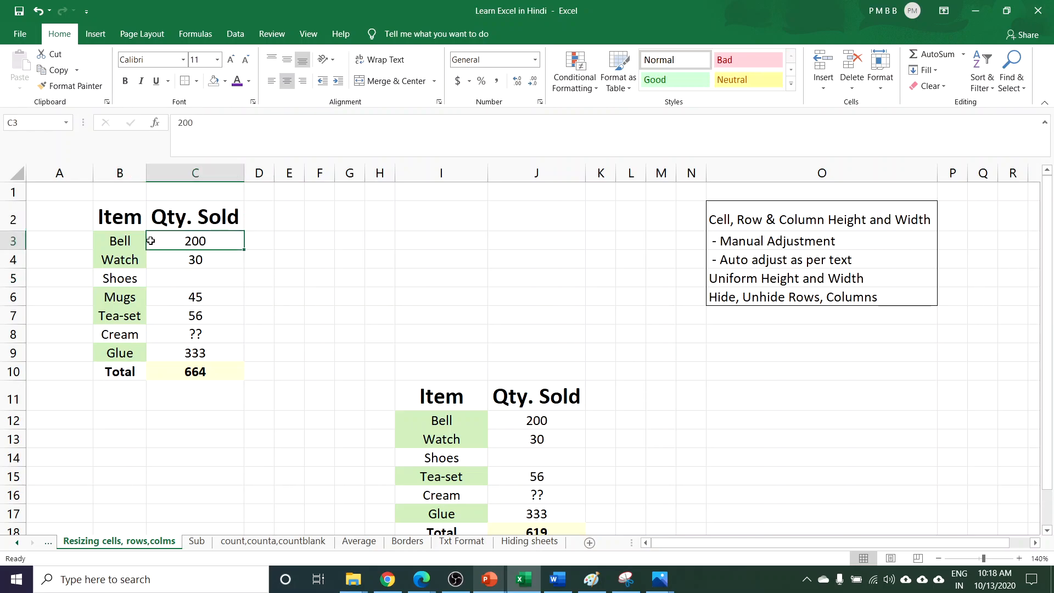
left_click(137, 241)
left_click(136, 260)
left_click(181, 262)
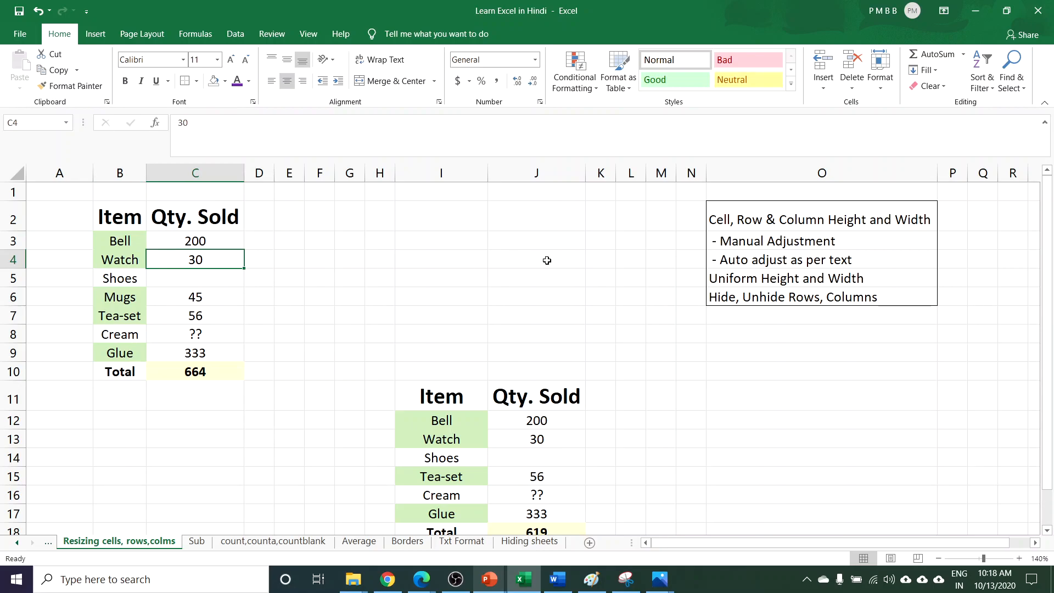
left_click(724, 261)
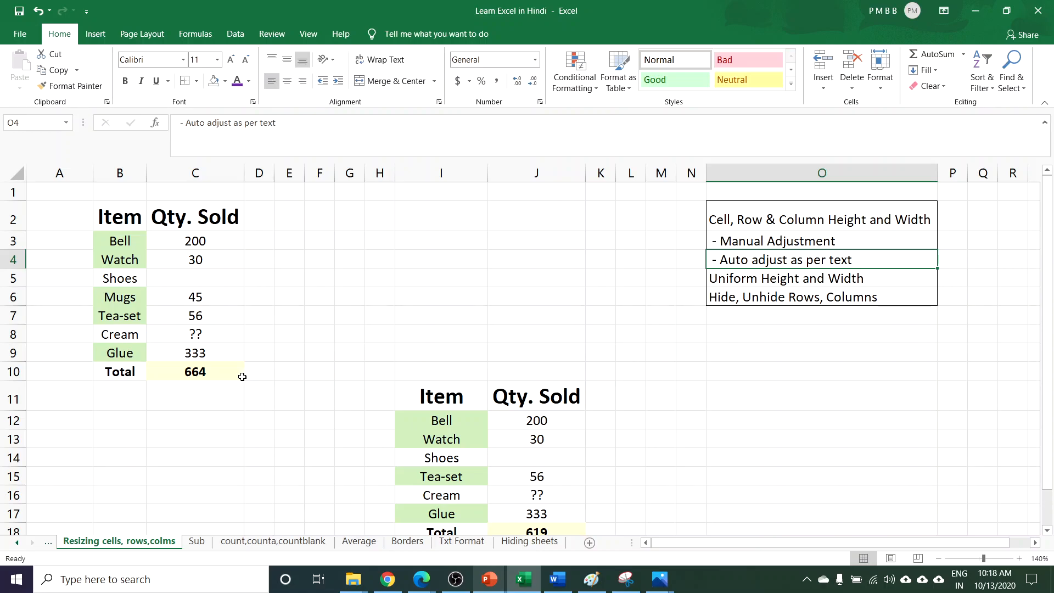
Manually increase rows 3 through 10 together to one uniform, taller height, leaving the heading row out
left_click(11, 218)
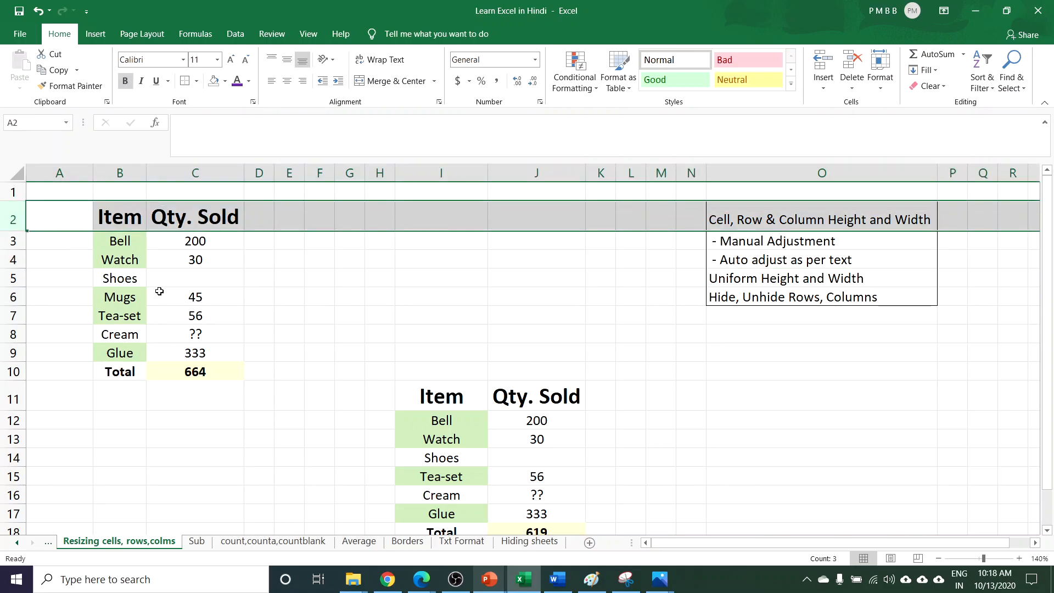
left_click_drag(13, 241, 16, 370)
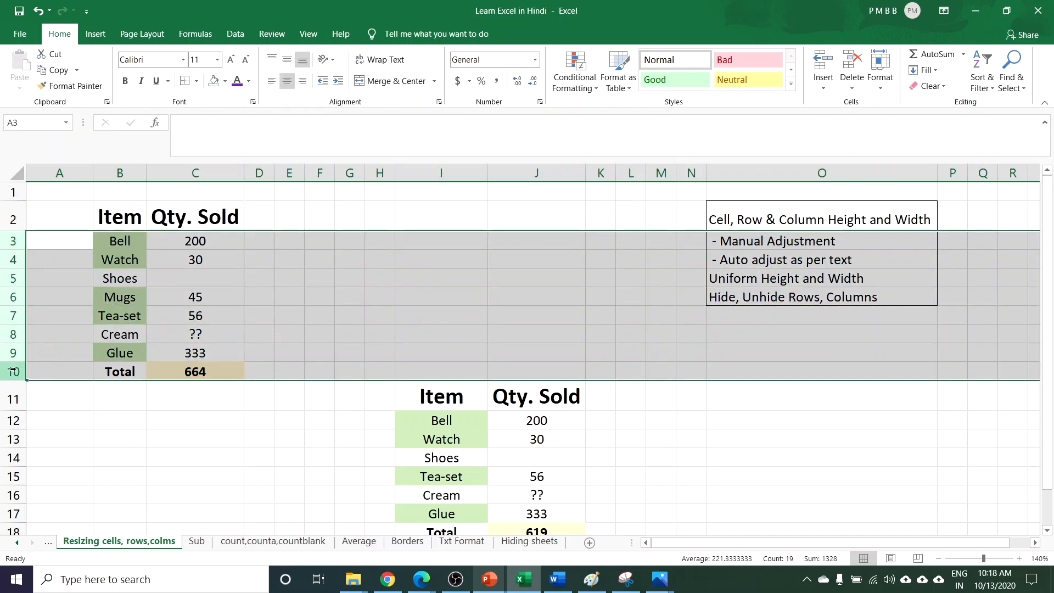
left_click_drag(13, 267, 13, 277)
left_click(226, 417)
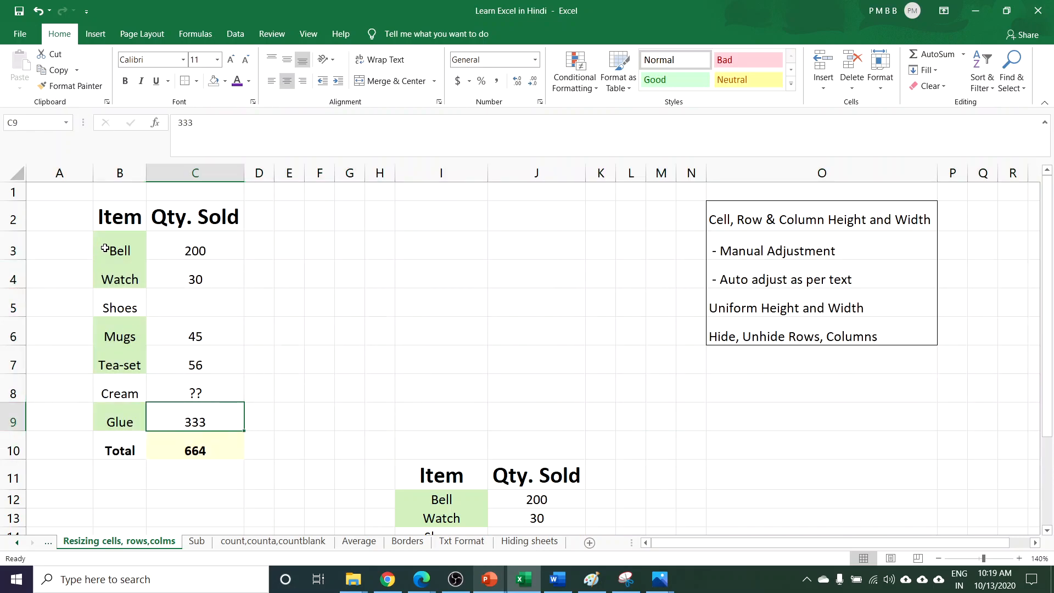
left_click(105, 248)
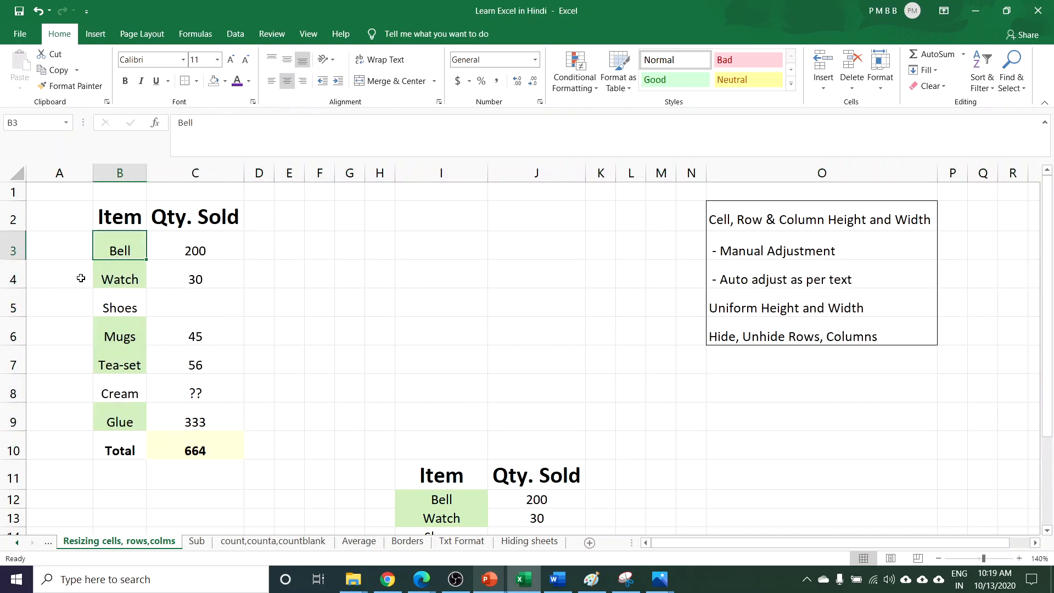
left_click(119, 272)
left_click(123, 303)
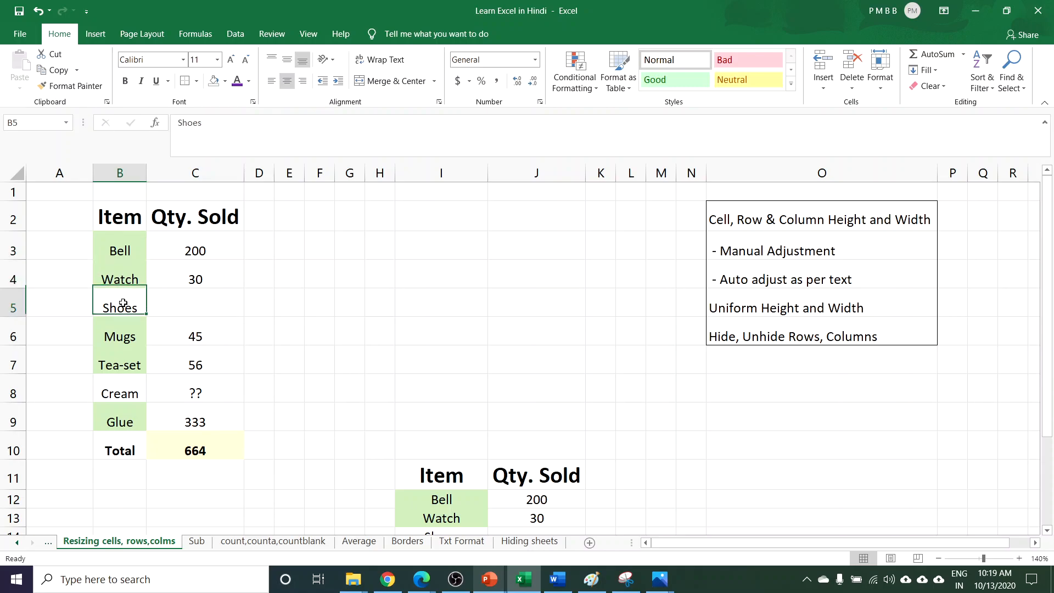
left_click(124, 331)
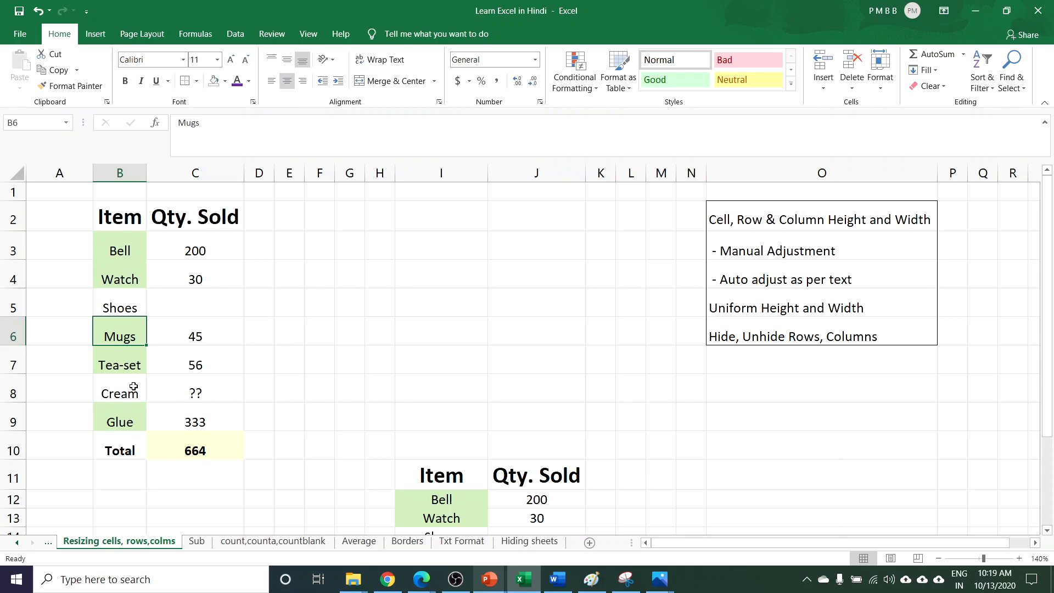
Manually widen columns B and C together to one uniform width that leaves space around both headings
left_click(168, 217)
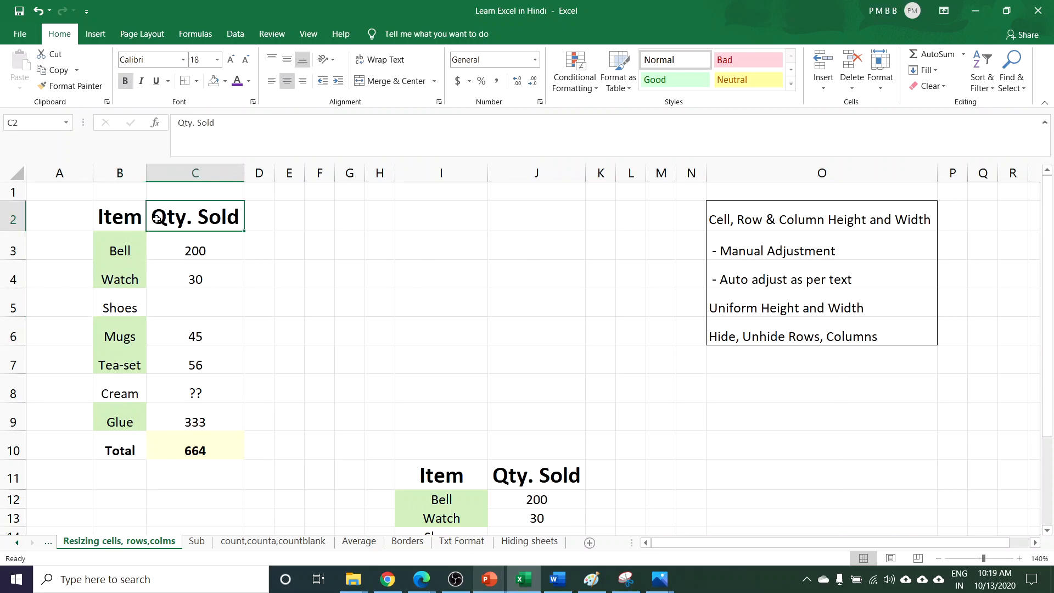
left_click(119, 172)
left_click_drag(146, 173, 250, 175)
left_click(236, 305)
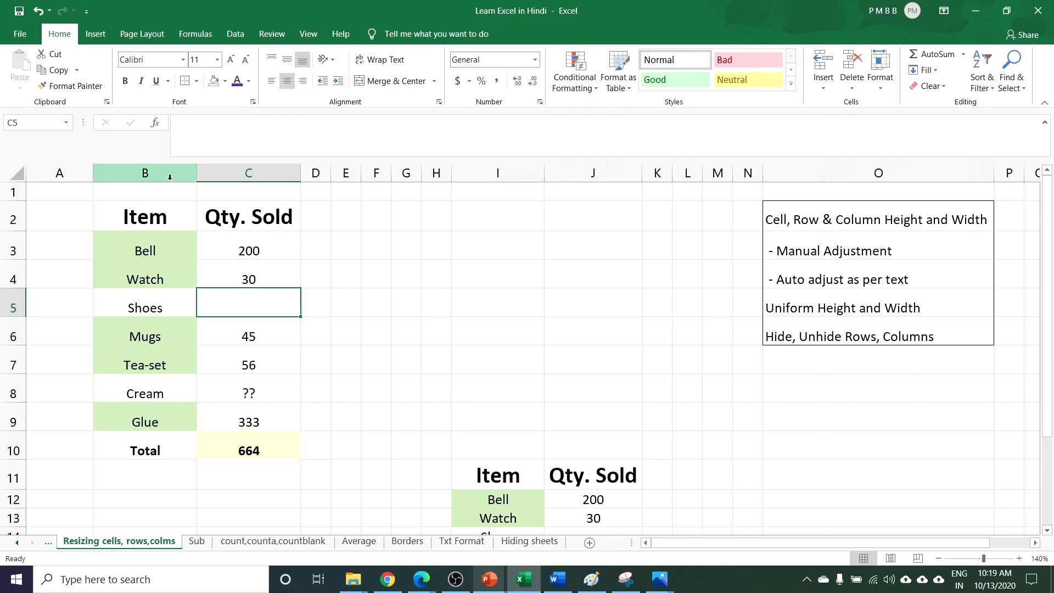
Hide column C, which holds the first table's Qty. Sold figures
left_click(775, 308)
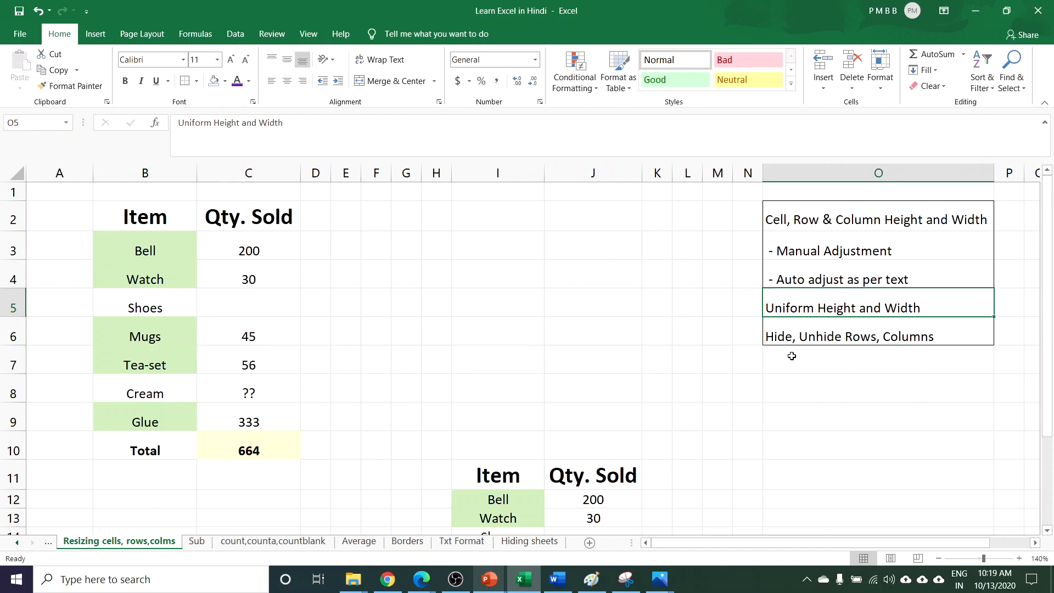
left_click(788, 335)
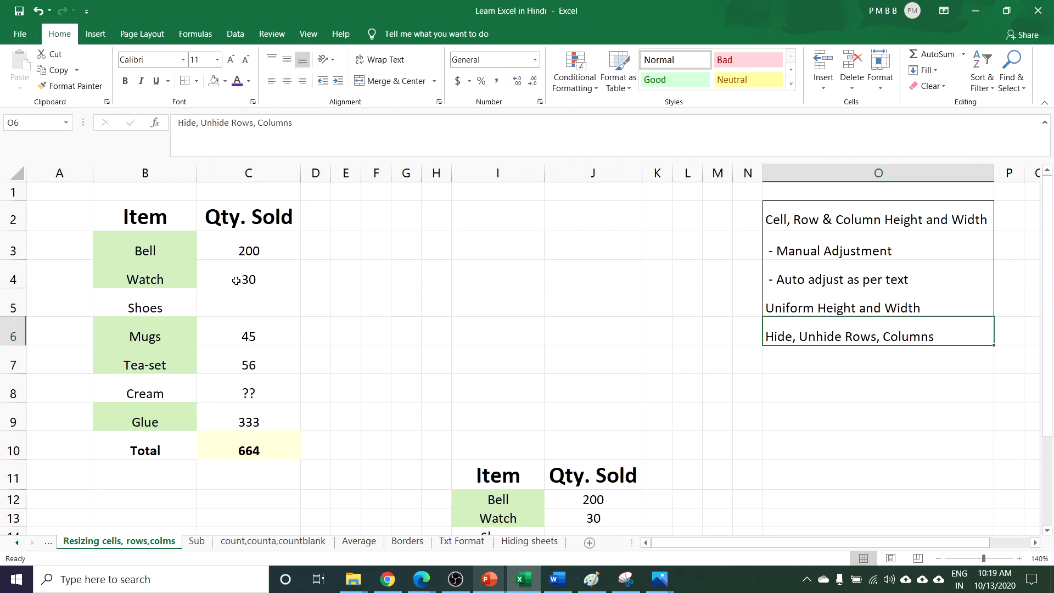
left_click(247, 173)
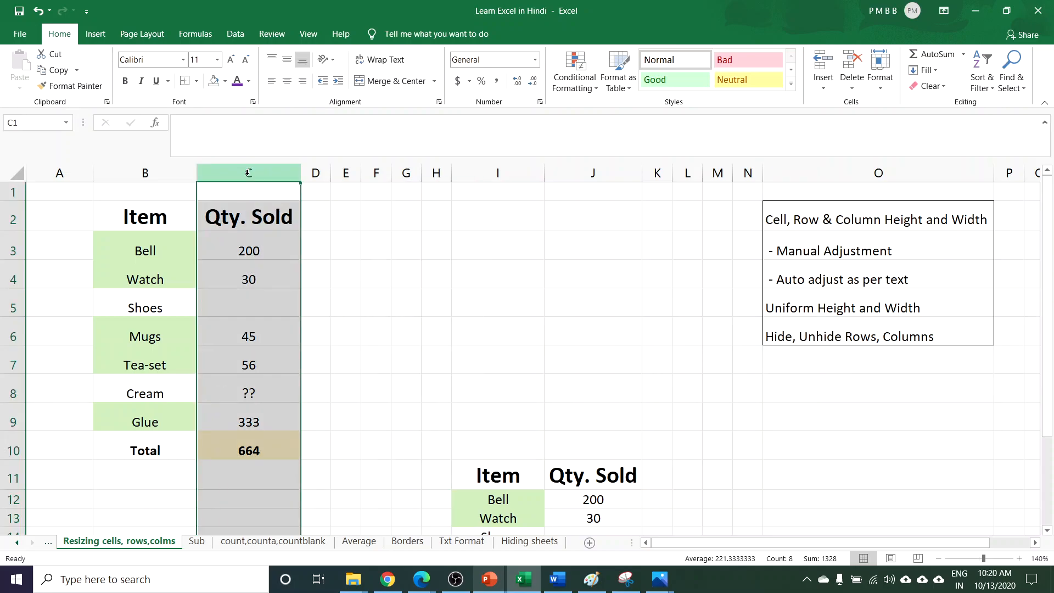
right_click(248, 174)
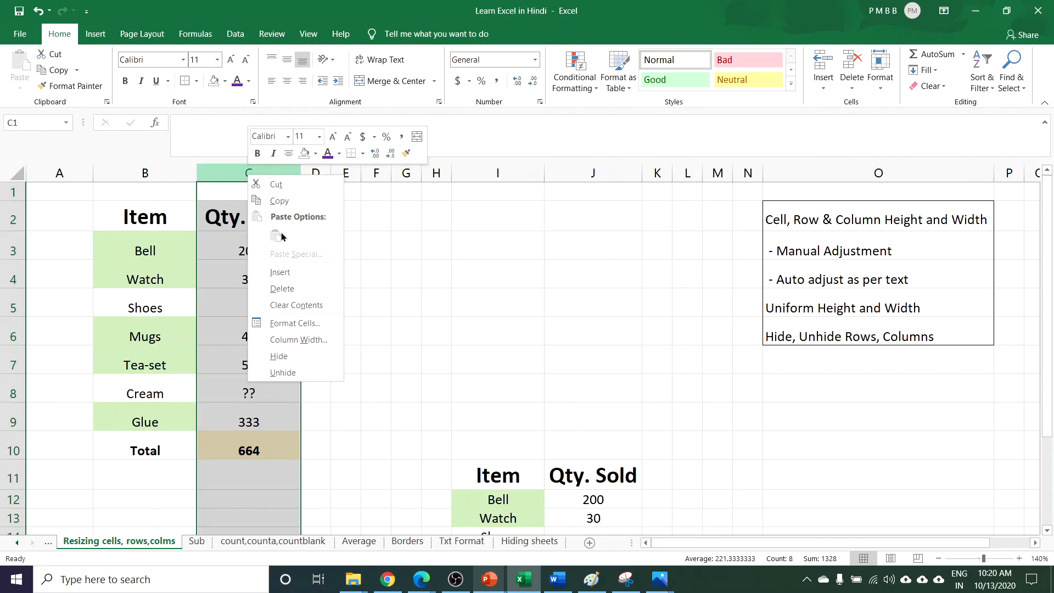
left_click(292, 357)
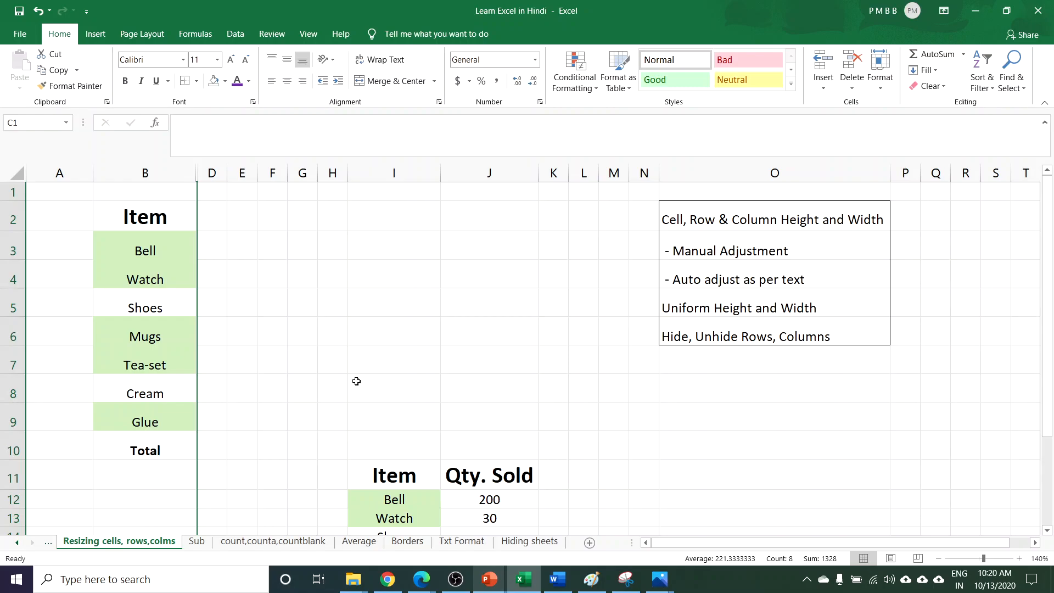
left_click(246, 267)
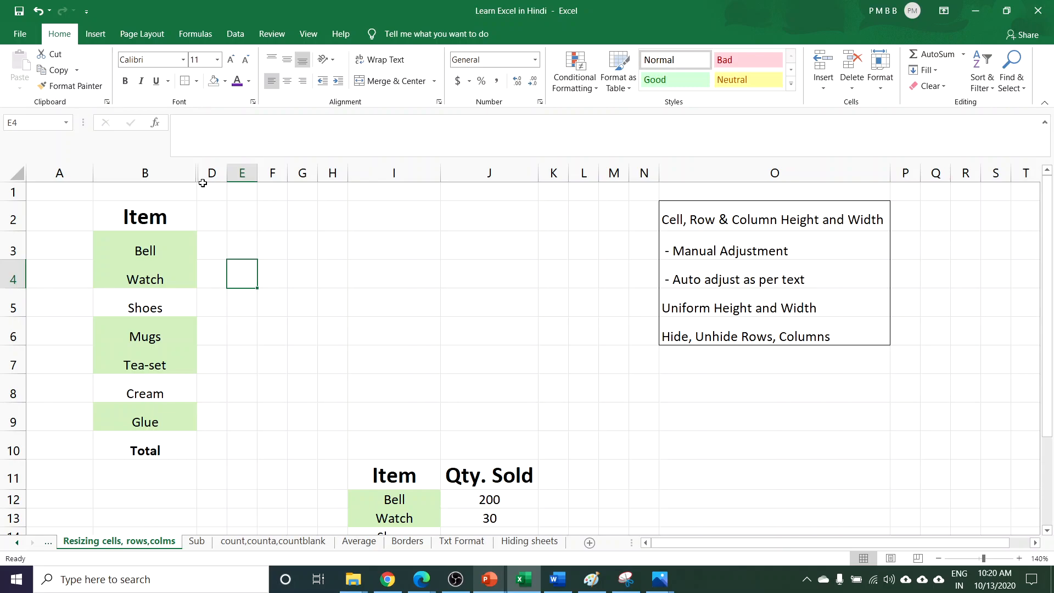
Try revealing hidden column C by manually widening it from its hidden boundary, and undo that change
left_click_drag(200, 176, 238, 175)
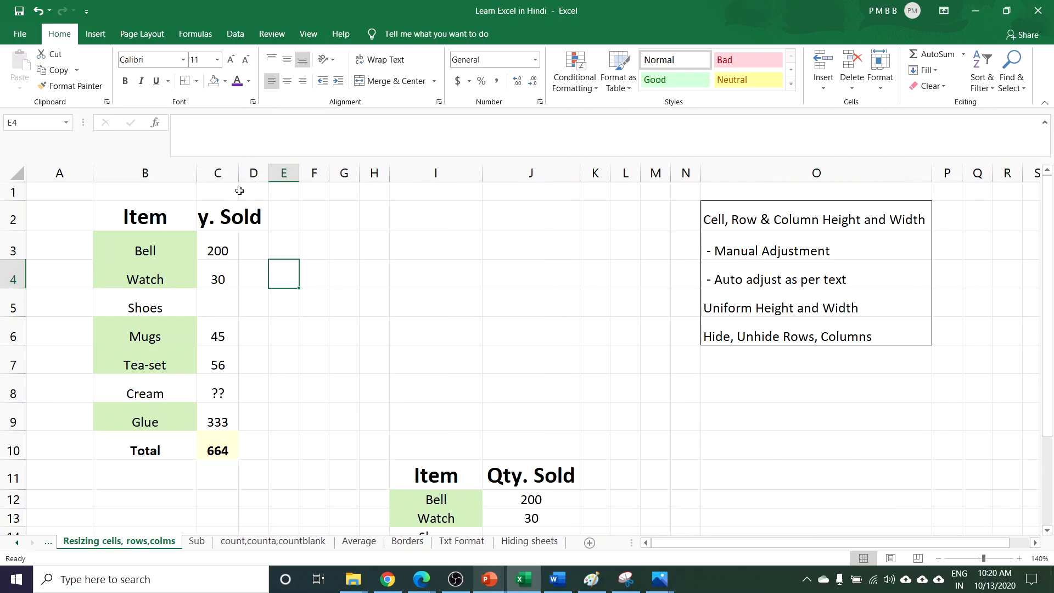
key("ctrl+z")
left_click(303, 246)
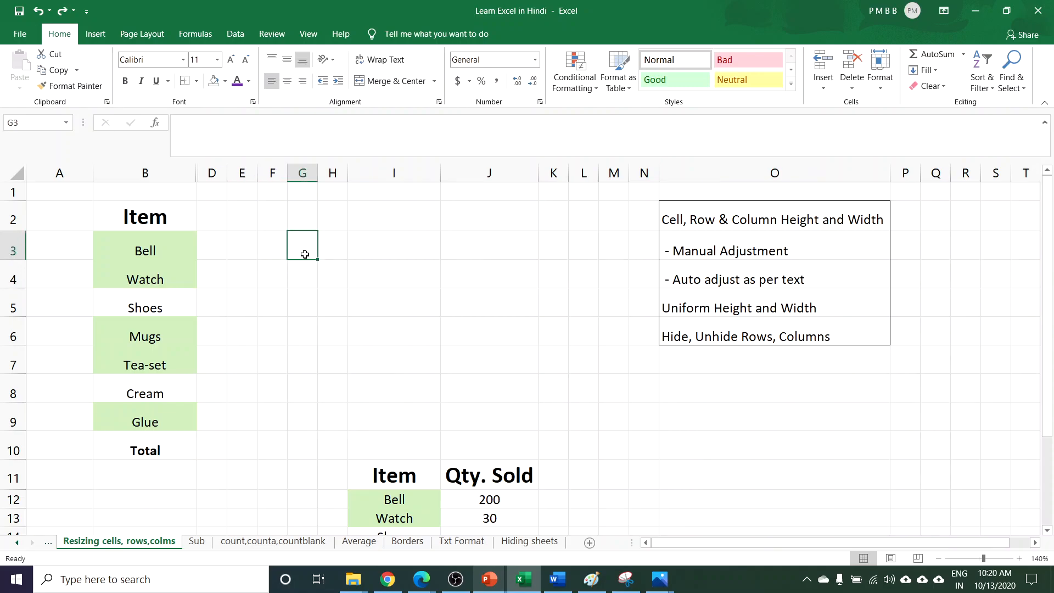
Unhide column C by applying Unhide to the column range B through D
left_click(177, 173)
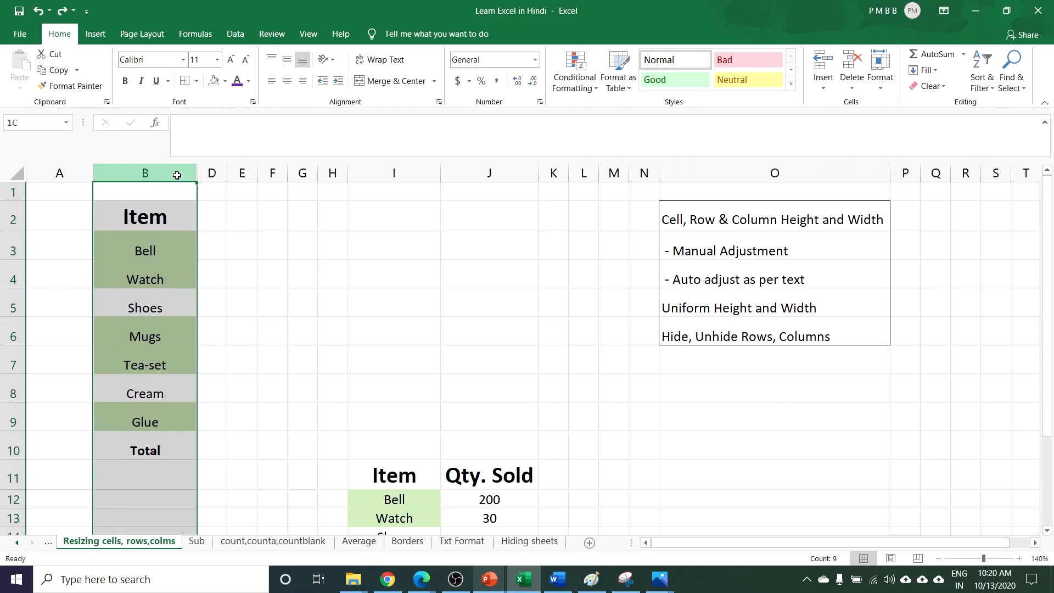
left_click_drag(177, 174, 215, 179)
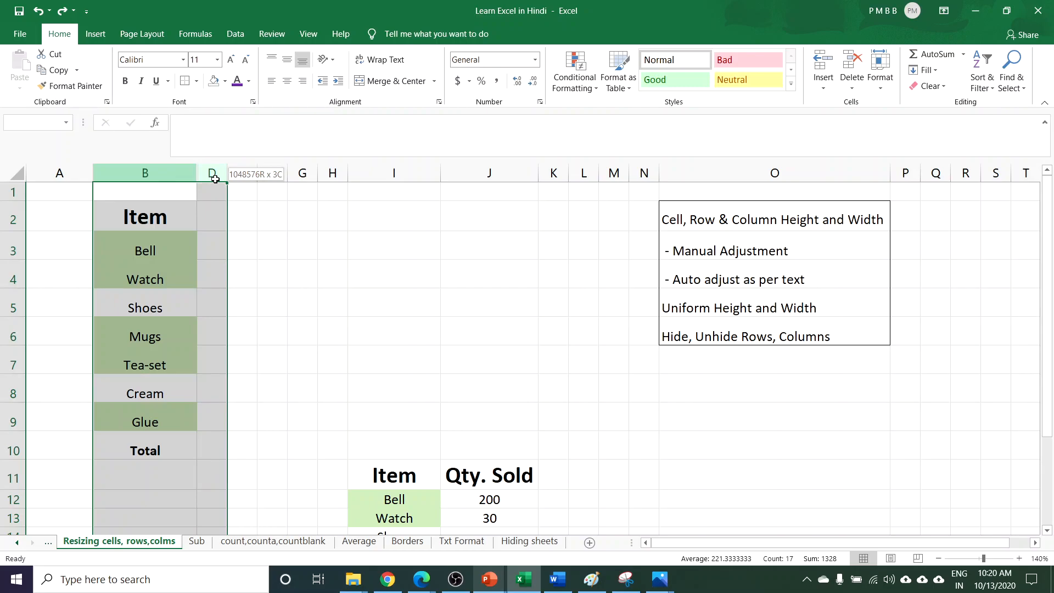
left_click_drag(215, 179, 215, 175)
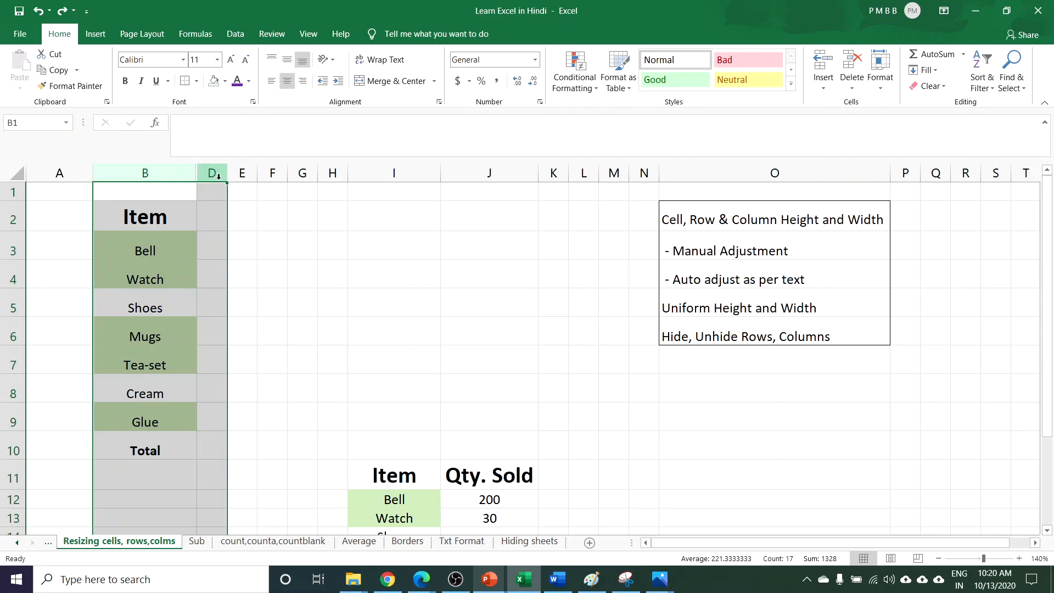
right_click(217, 175)
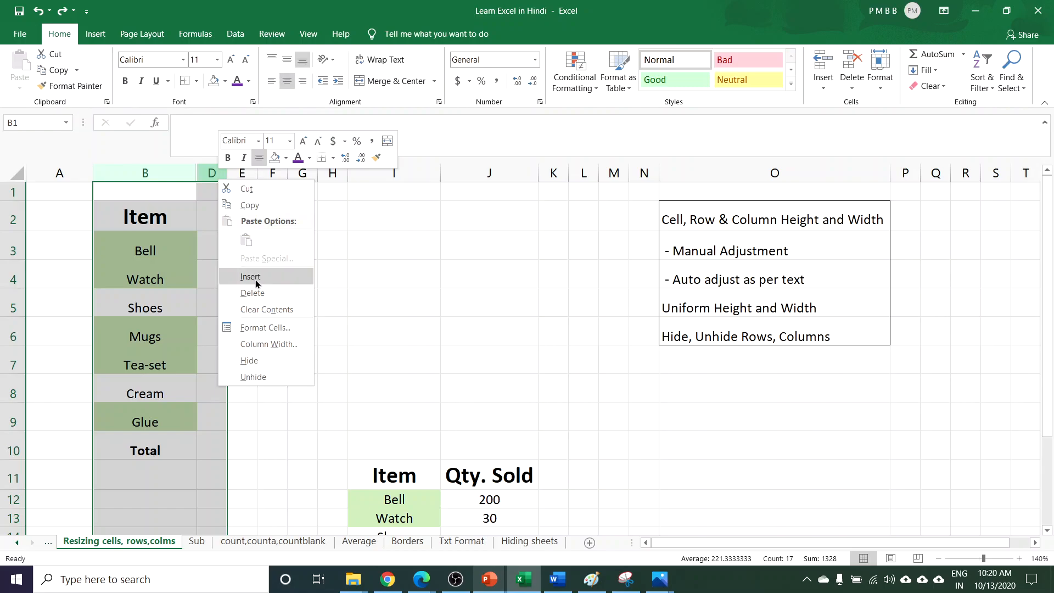
left_click(258, 376)
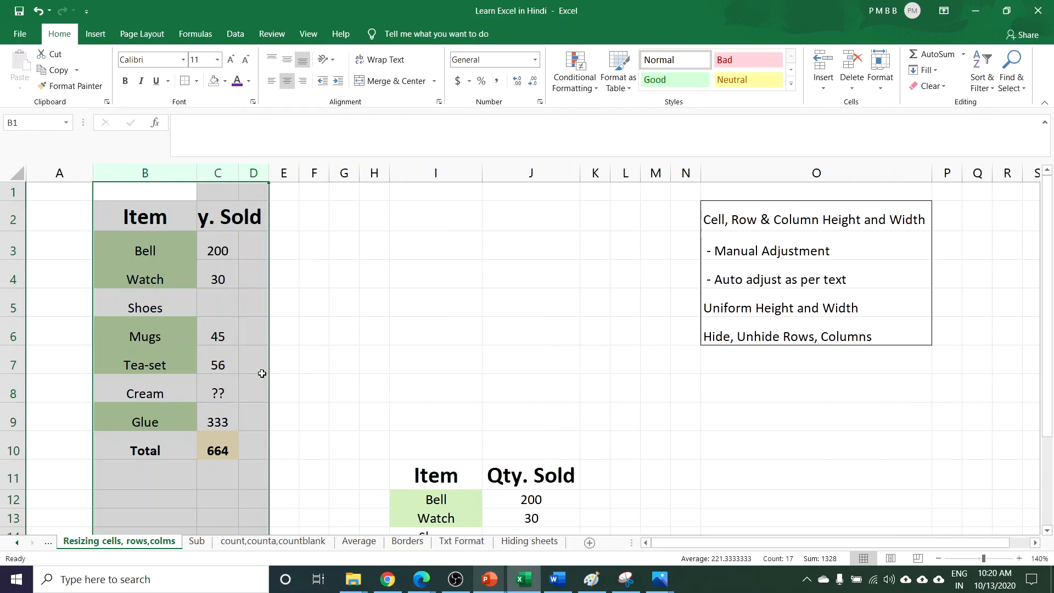
left_click(552, 293)
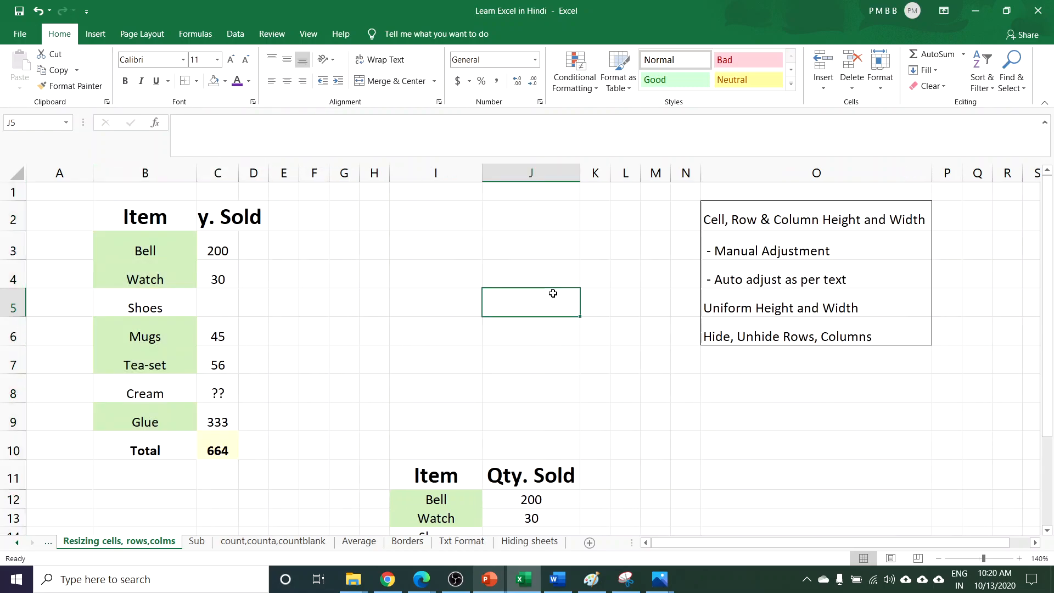
AutoFit column C to the width of the first table's Qty. Sold heading
left_click(224, 173)
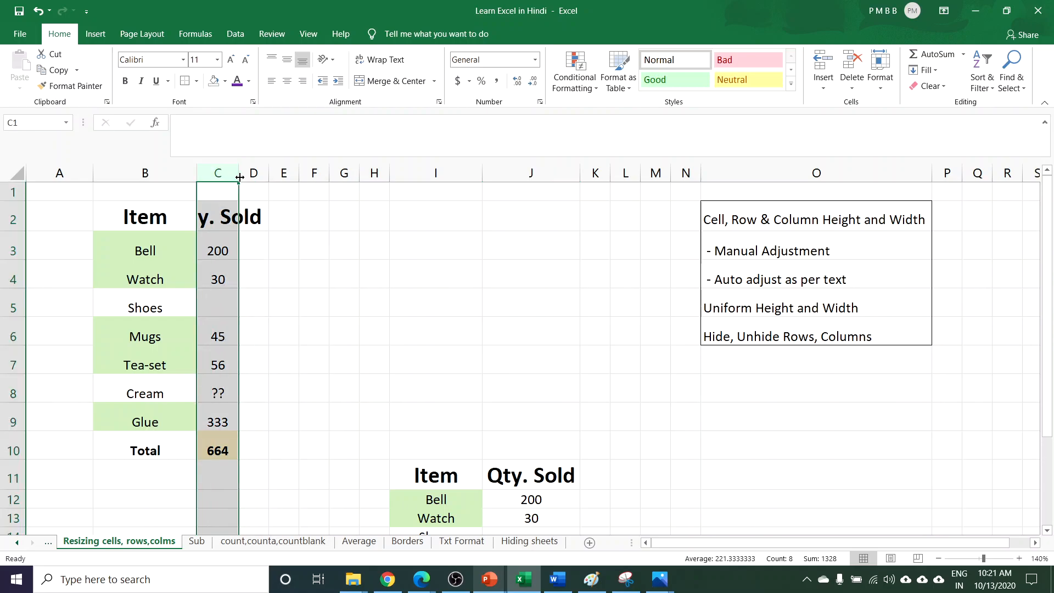
double_click(239, 173)
left_click(359, 272)
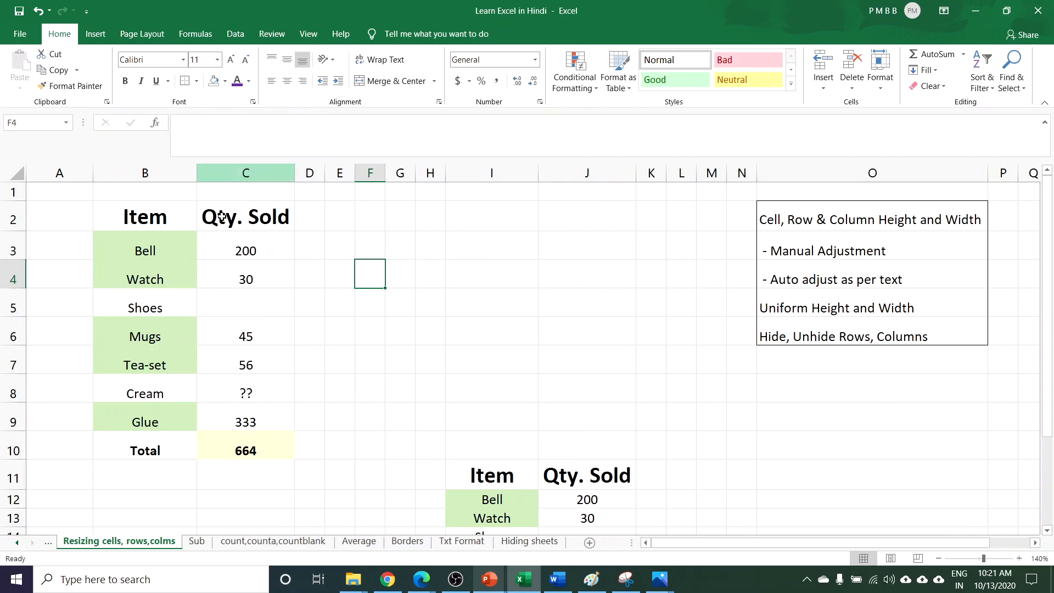
Hide row 3, which holds the first table's Bell entry
left_click(6, 248)
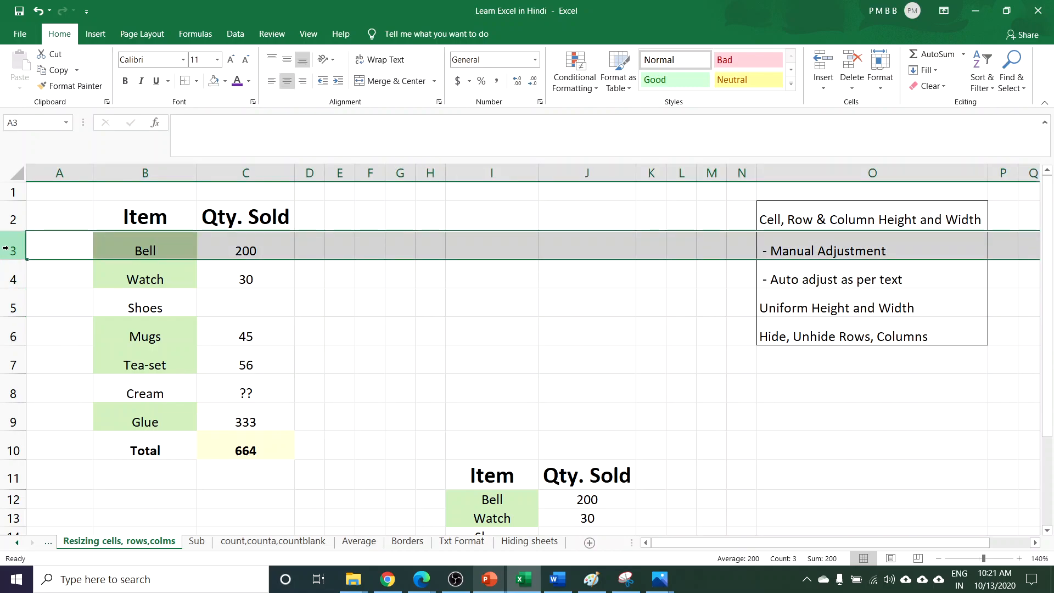
right_click(7, 249)
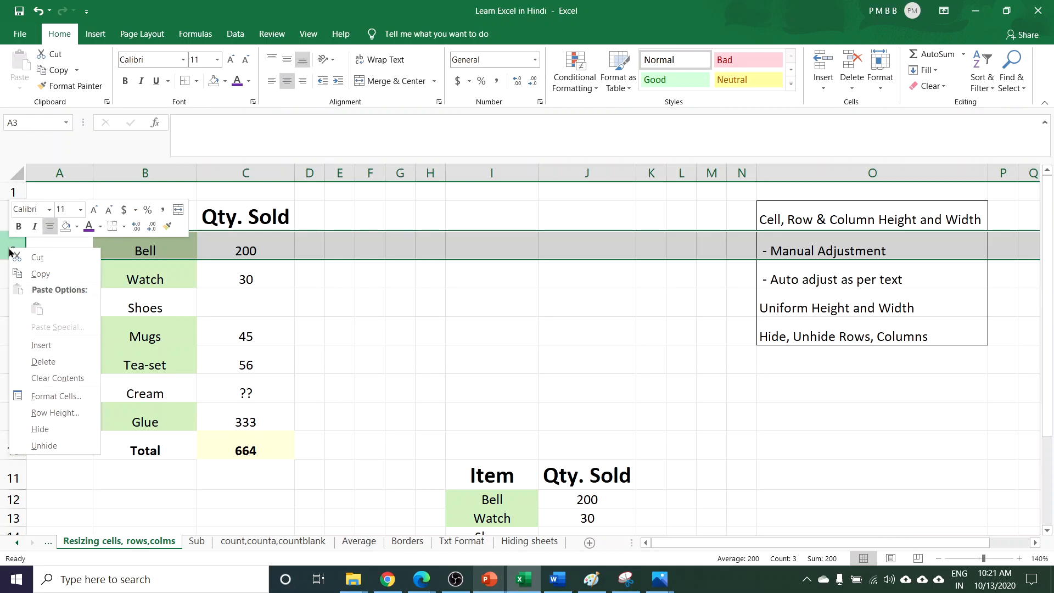
left_click(59, 429)
left_click(313, 344)
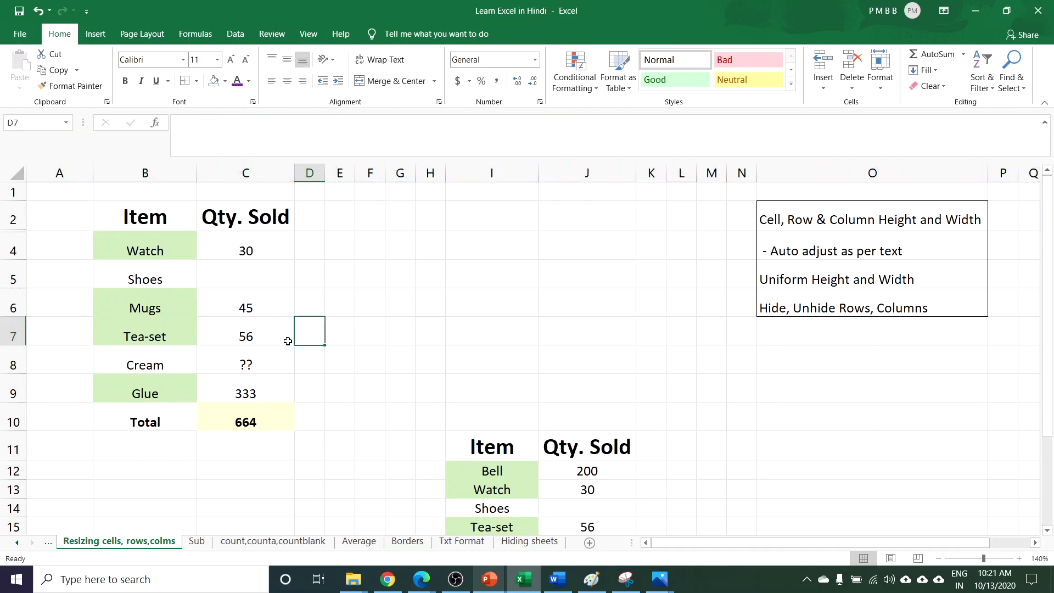
Hide row 4, which holds the first table's Watch entry
left_click(9, 251)
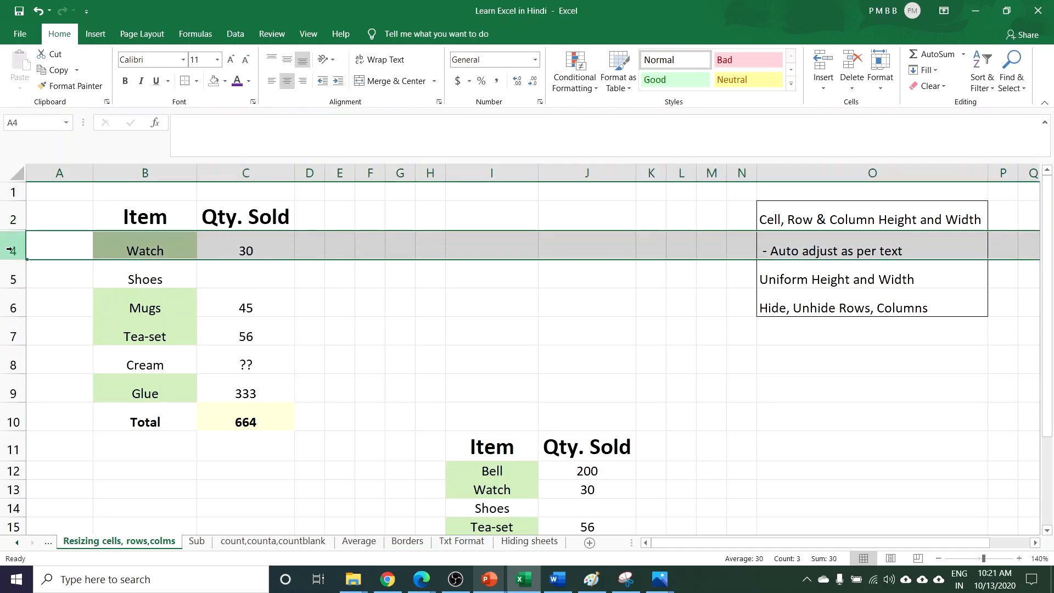
right_click(10, 251)
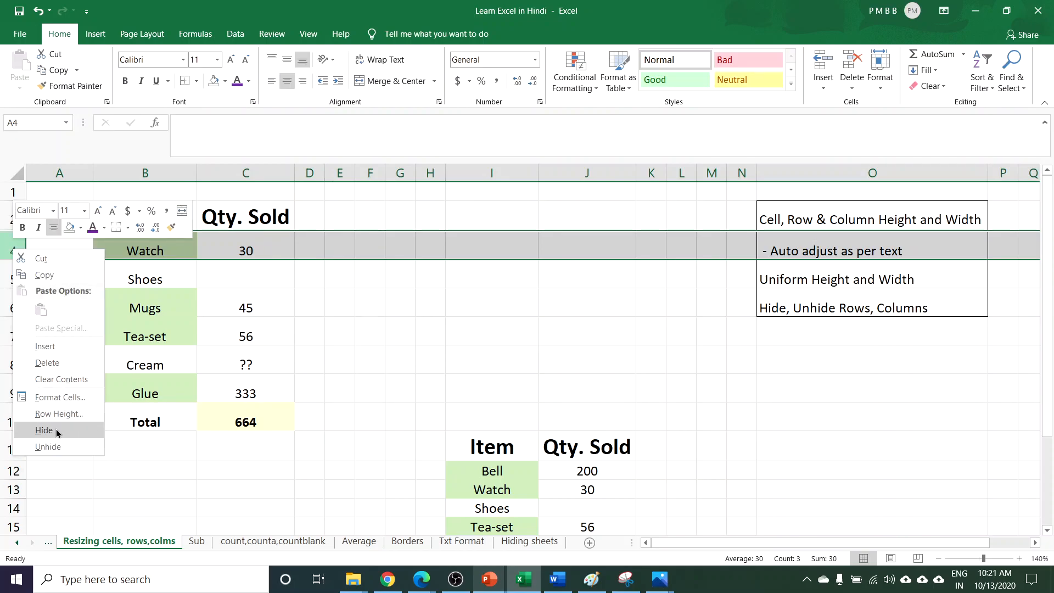
left_click(44, 430)
left_click(345, 387)
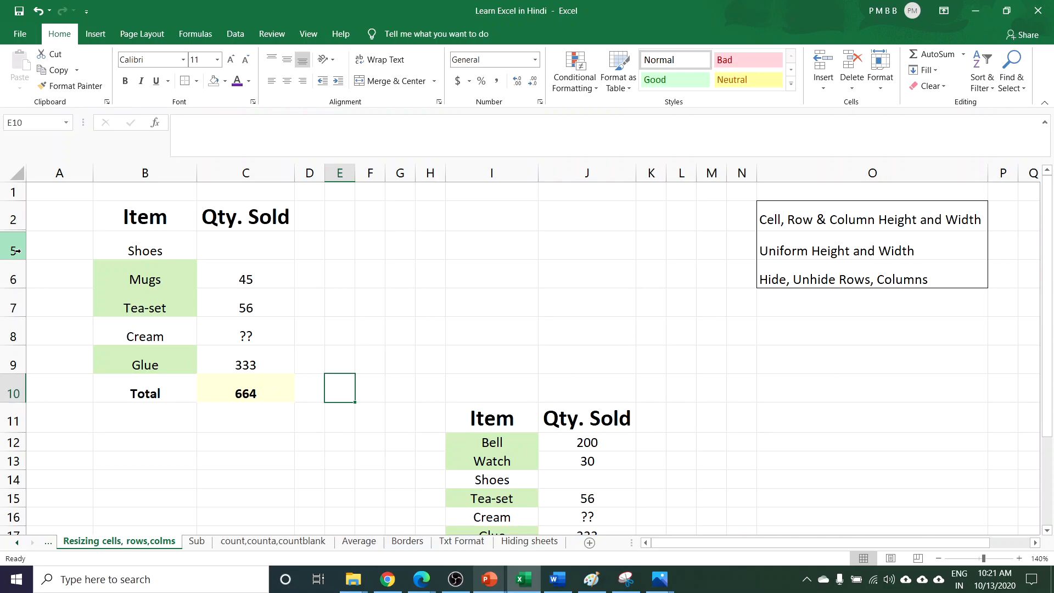
Reveal hidden rows 3 and 4 by selecting rows 2 through 5 and manually adjusting their shared row height
left_click_drag(15, 217, 19, 241)
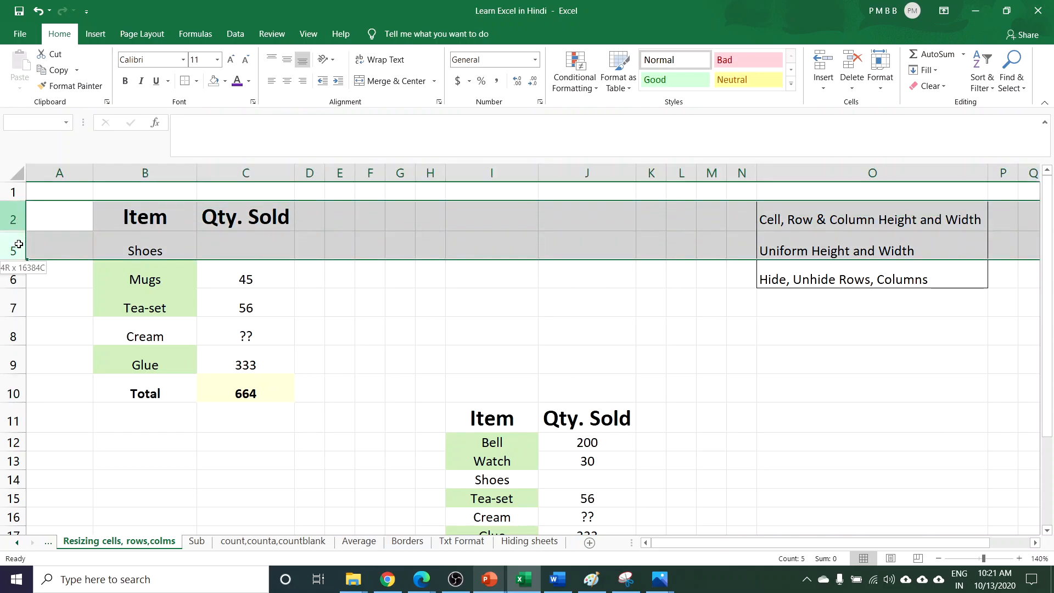
left_click_drag(15, 245, 22, 253)
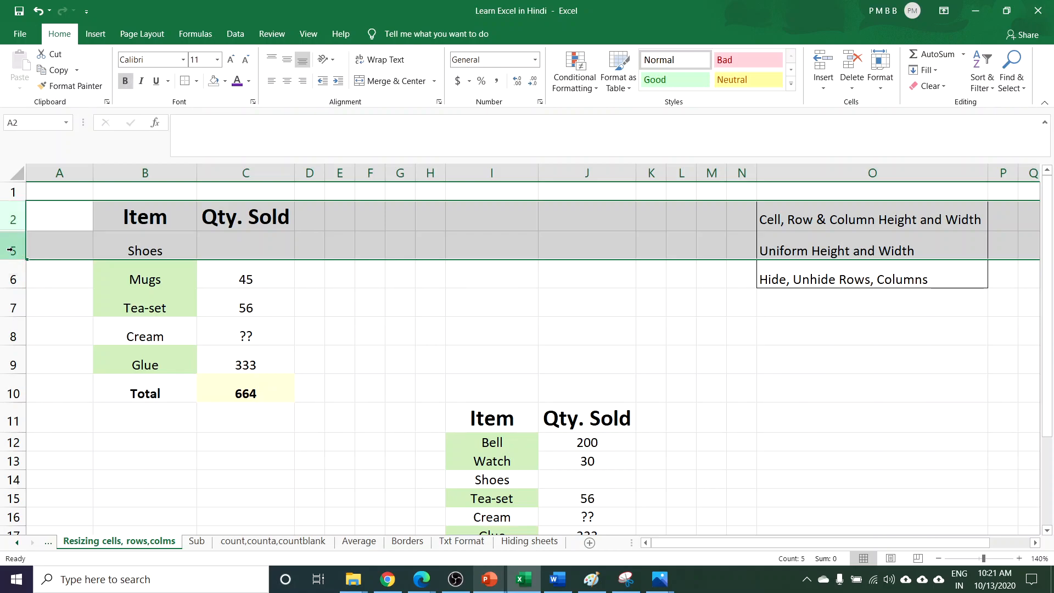
left_click_drag(18, 259, 17, 261)
left_click_drag(16, 261, 16, 261)
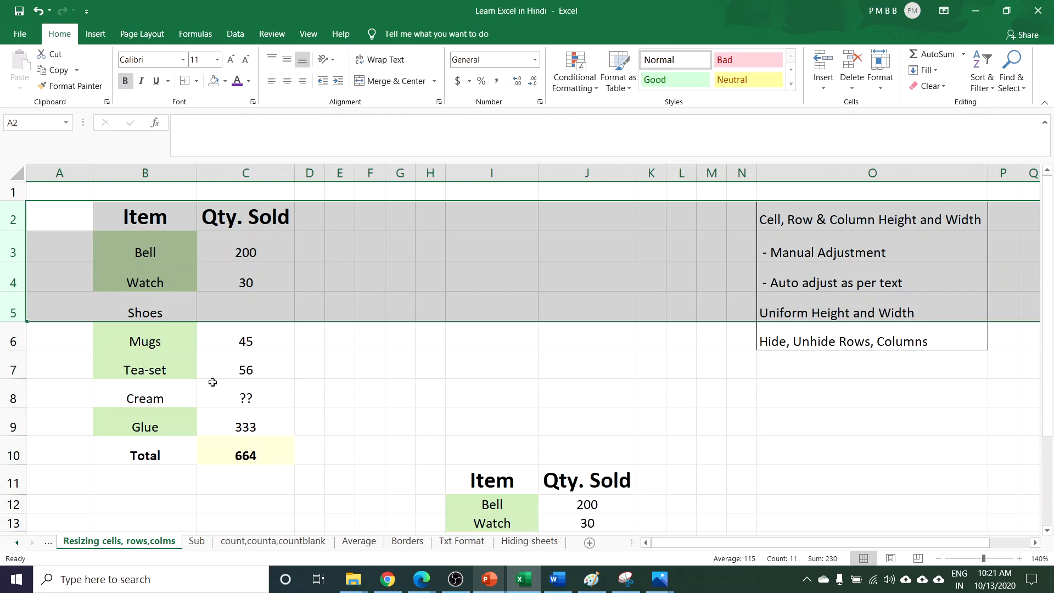
left_click(190, 368)
Hide rows 5 and 6 together, covering the first table's Shoes and Mugs entries
left_click_drag(5, 309, 8, 337)
right_click(14, 312)
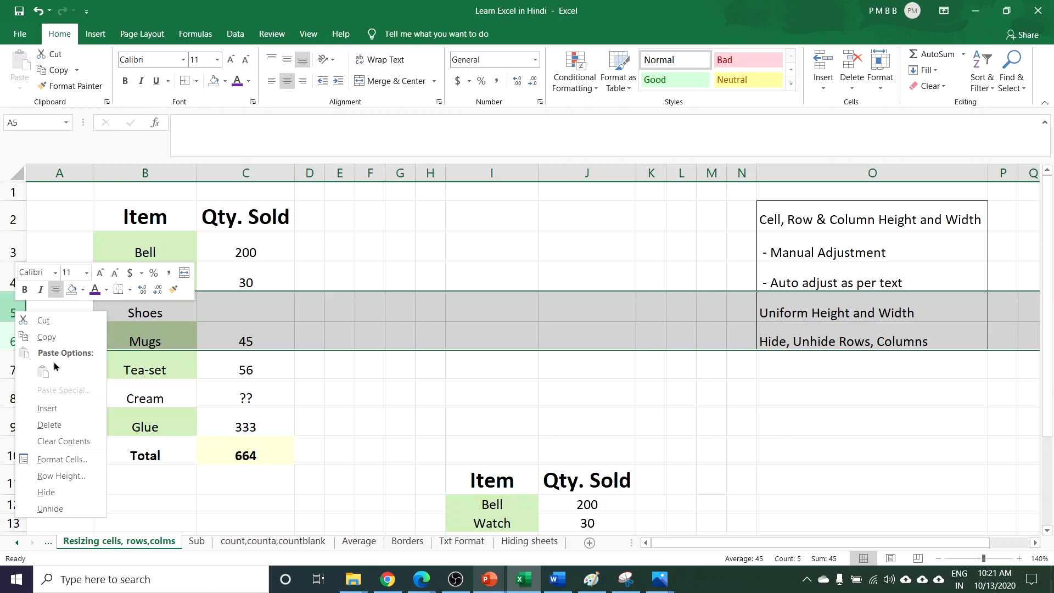
left_click(46, 491)
left_click(145, 390)
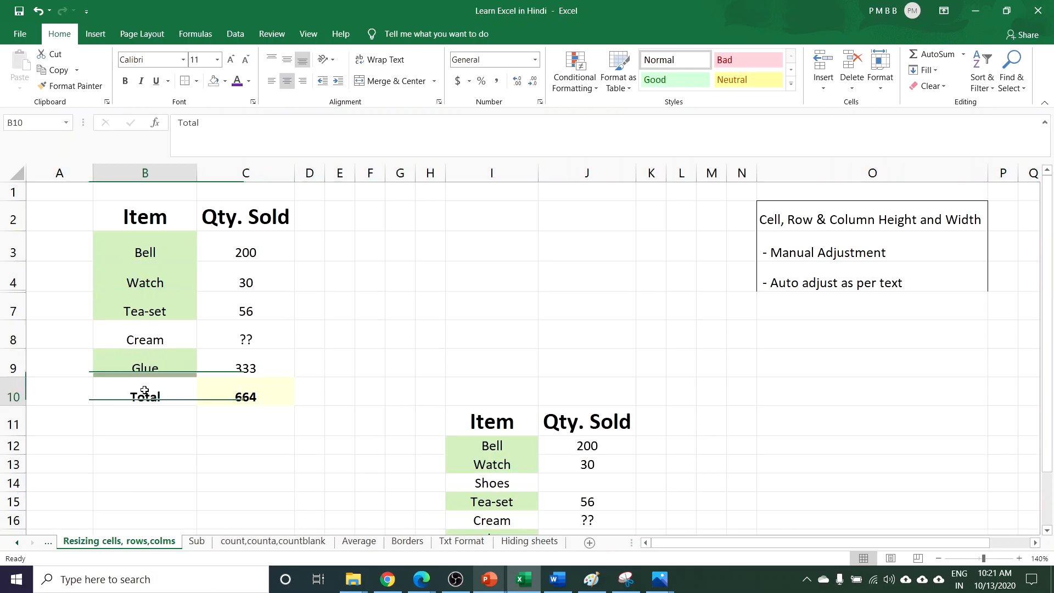
Unhide rows 5 and 6 by applying Unhide to the row range 4 through 7
left_click_drag(17, 280, 15, 299)
right_click(15, 299)
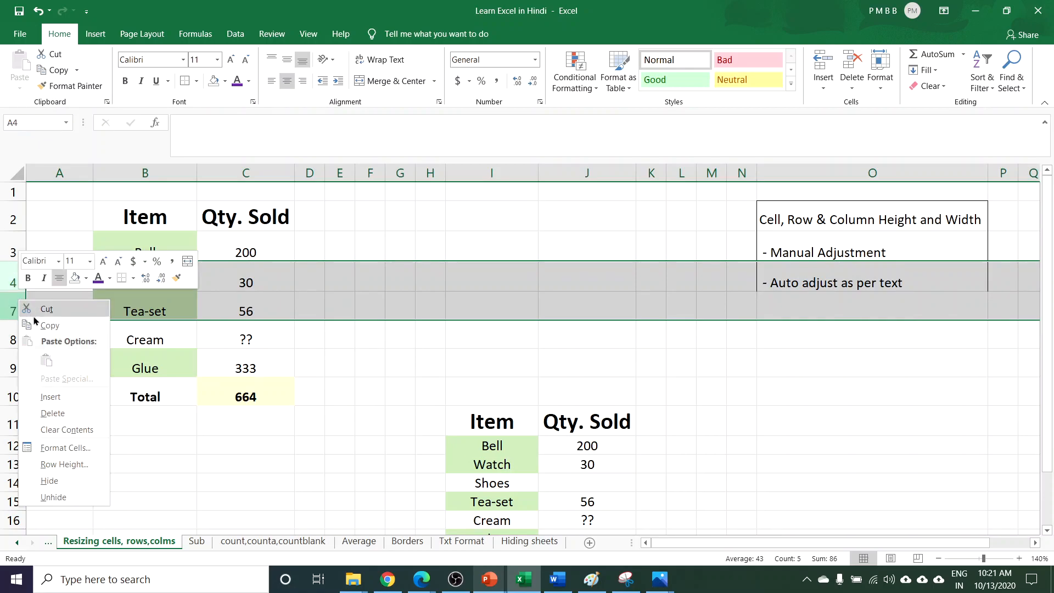
left_click(49, 495)
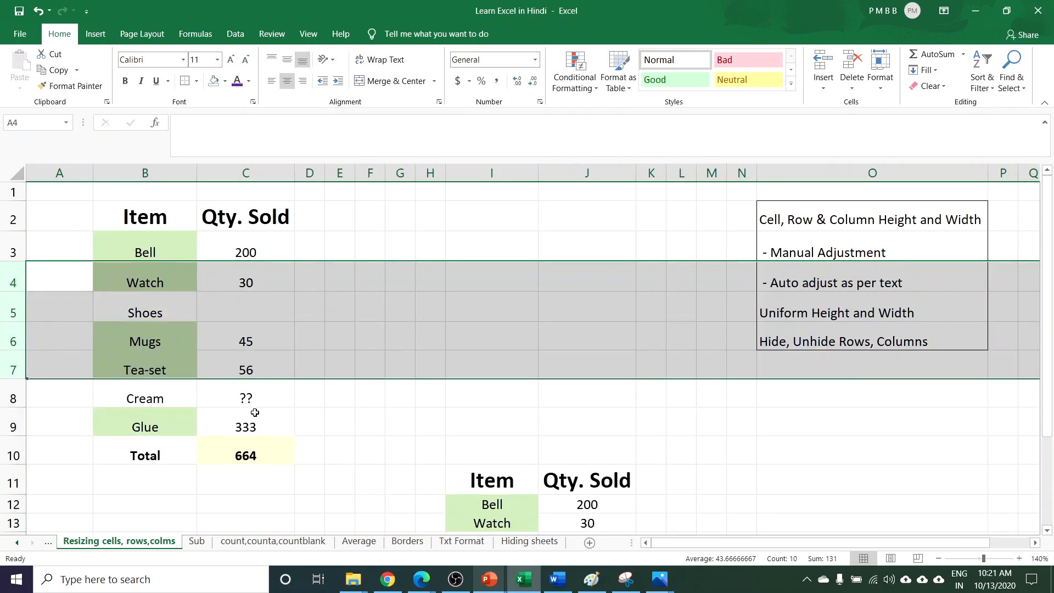
left_click(276, 412)
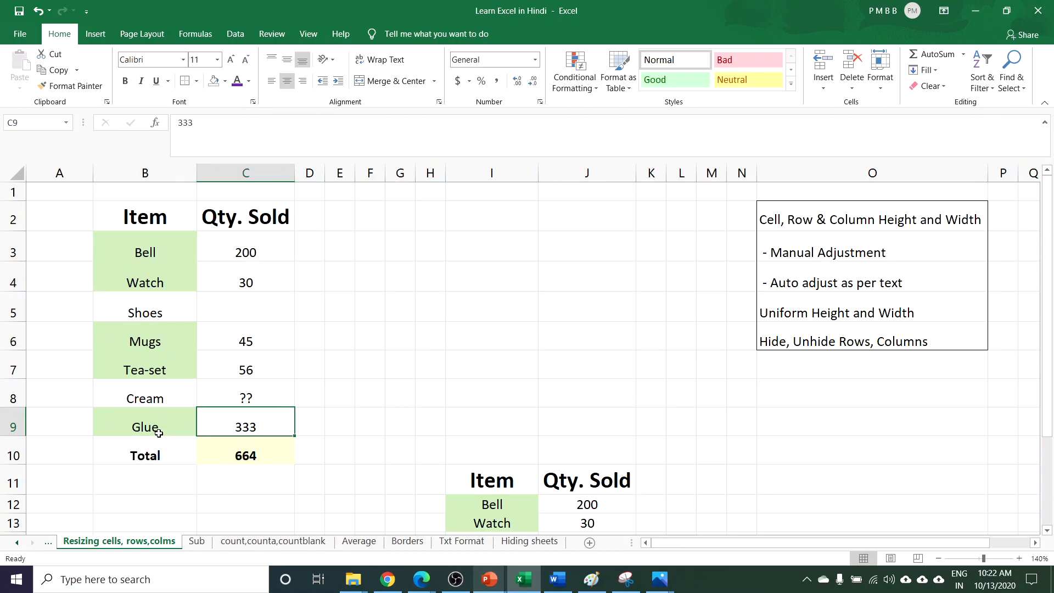
Set column C's width to 20, and manually narrow it back to just beyond its Qty. Sold heading
left_click(247, 174)
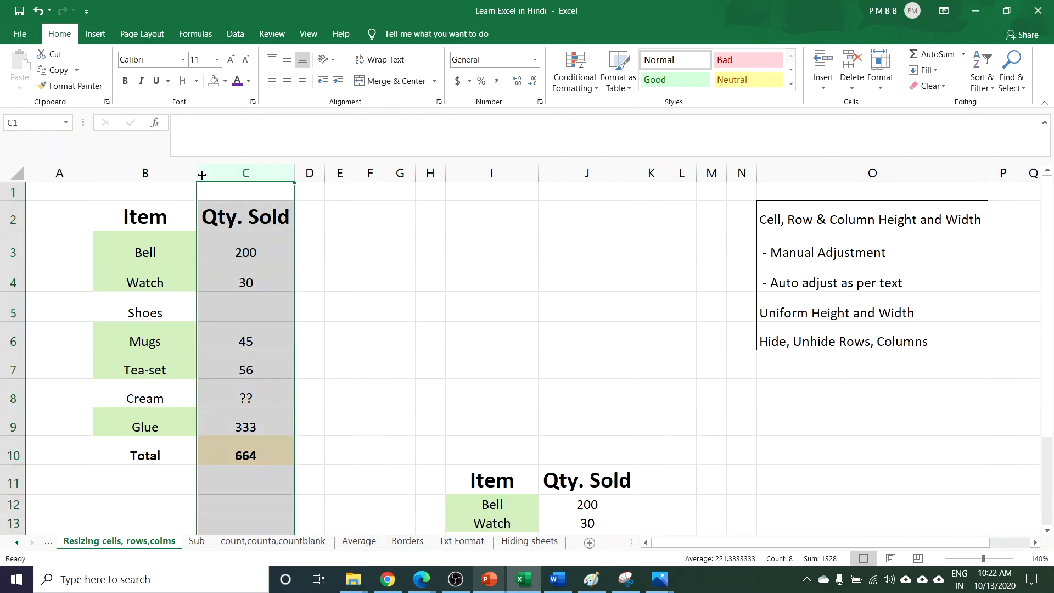
right_click(249, 174)
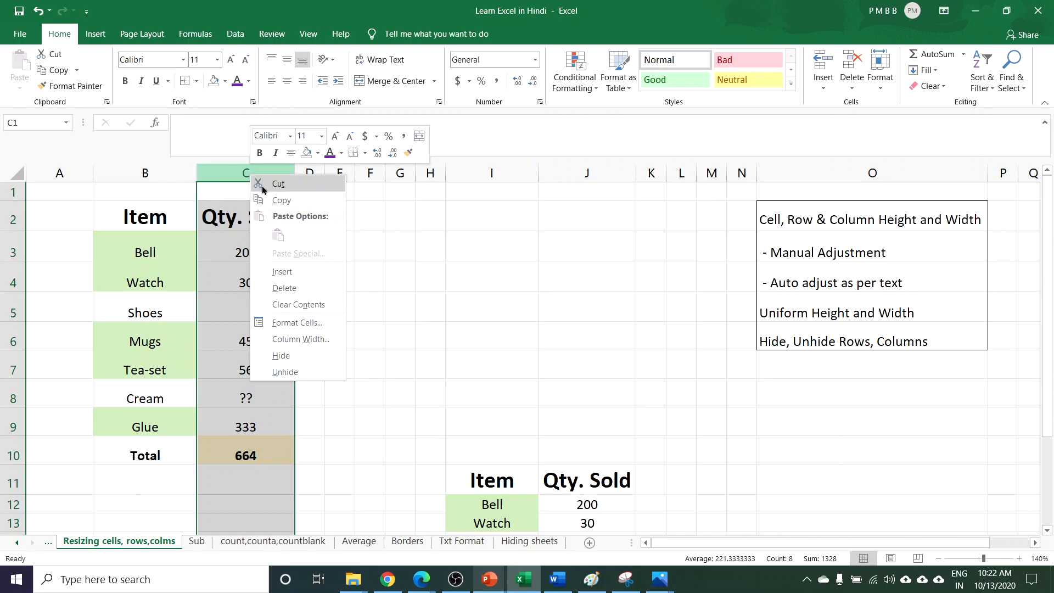
left_click(291, 338)
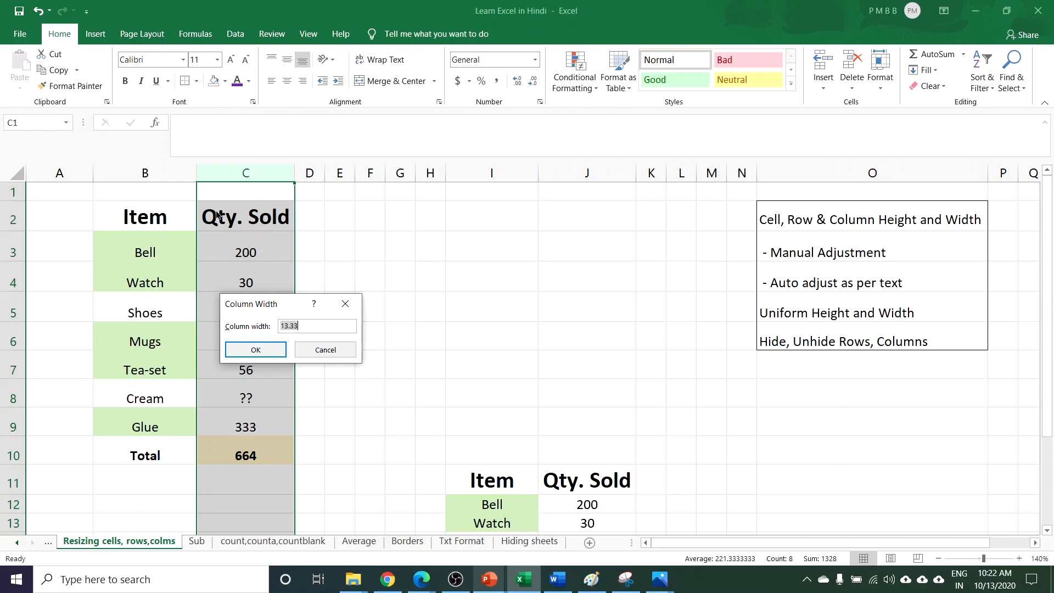
type("20")
key("Return")
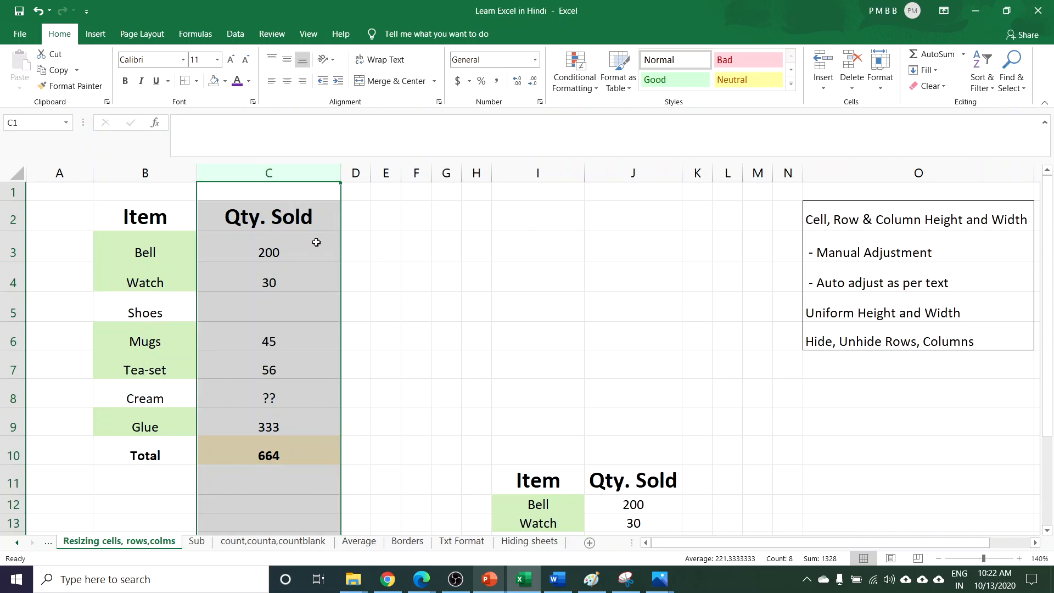
left_click(315, 242)
left_click_drag(340, 175, 299, 177)
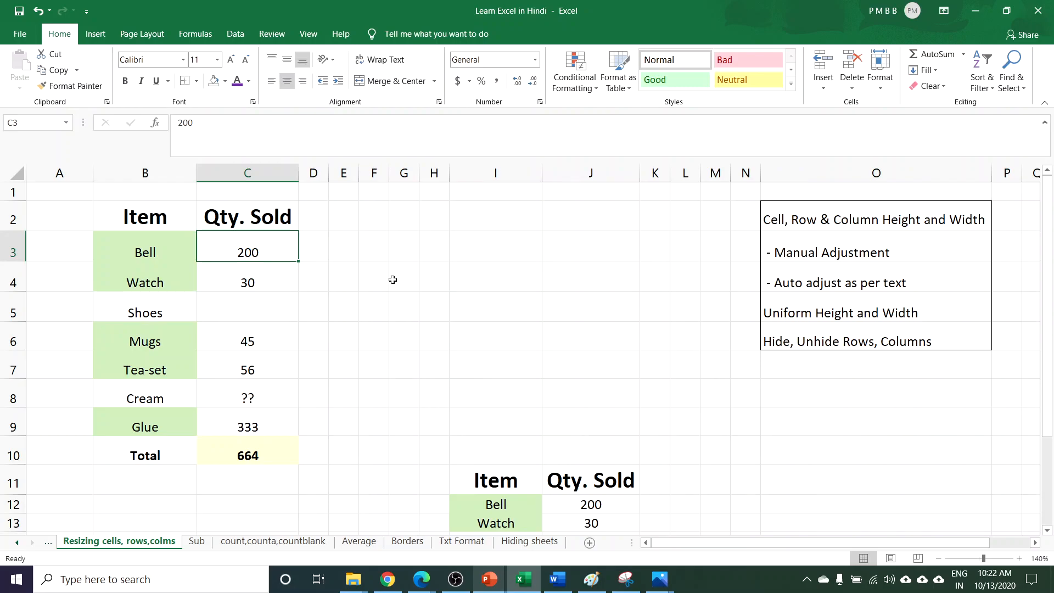
left_click(515, 212)
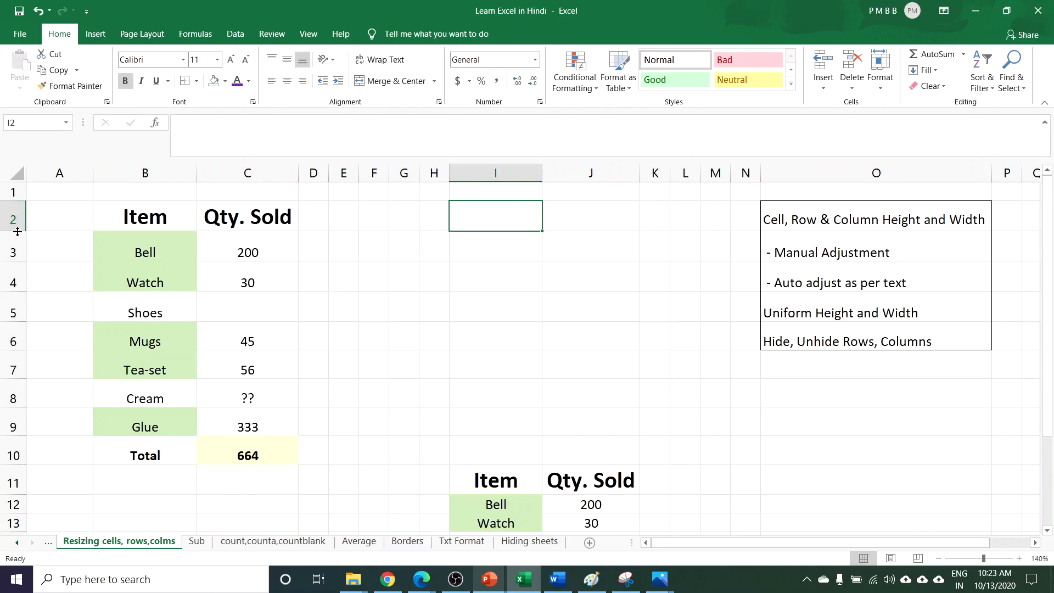
Select columns B and C of the first table and manually widen them together to one uniform width
left_click(236, 173)
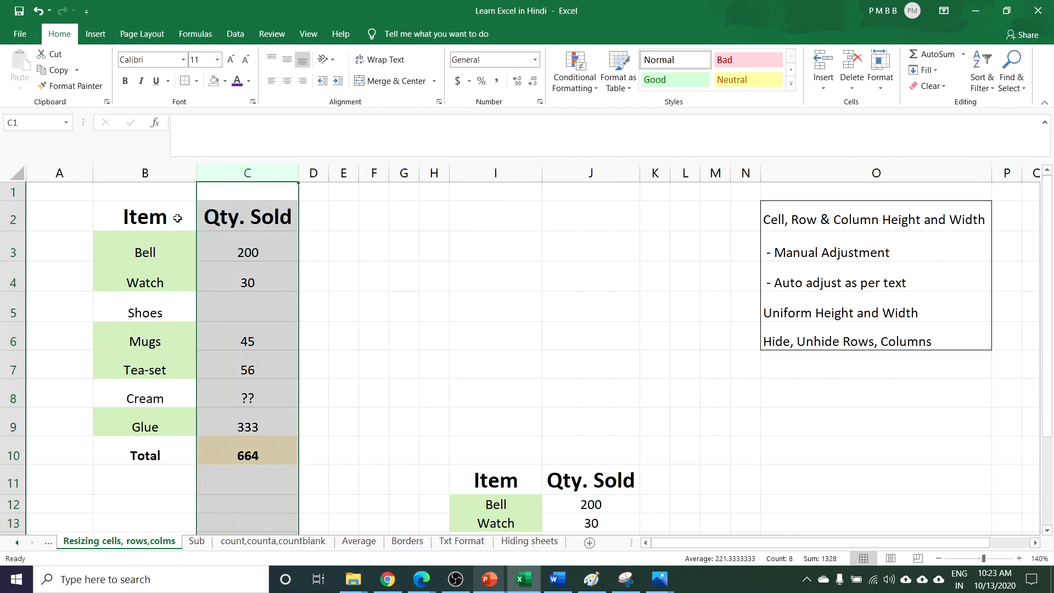
left_click(172, 174)
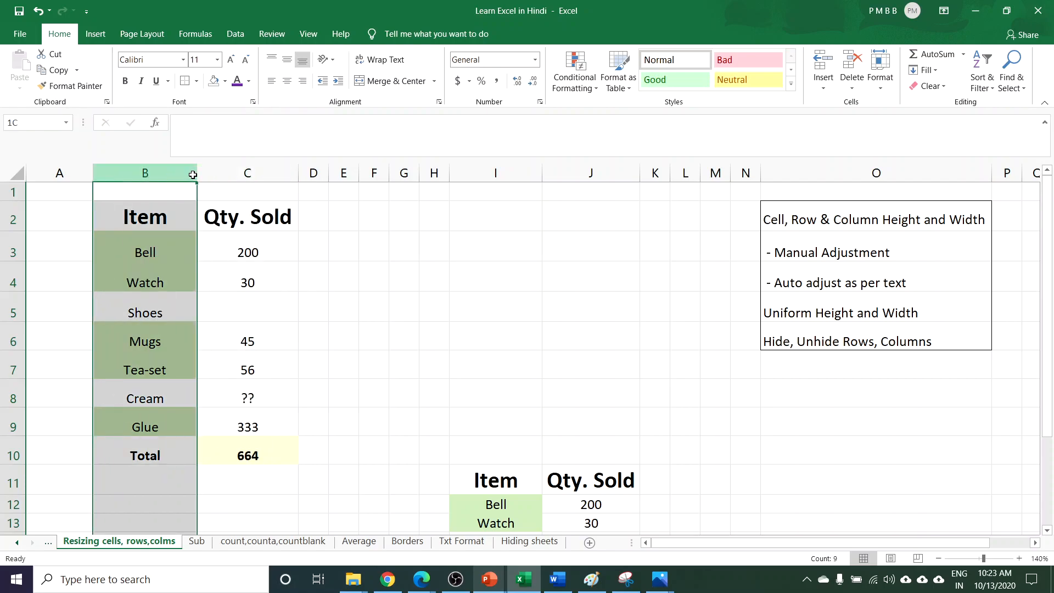
left_click_drag(190, 175, 222, 175)
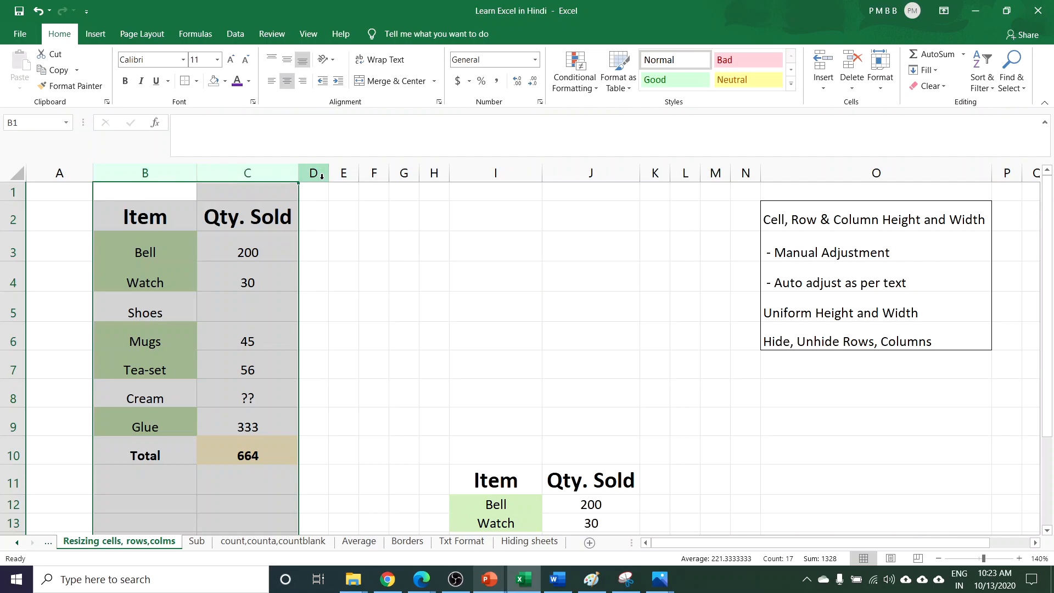
left_click_drag(296, 172, 308, 171)
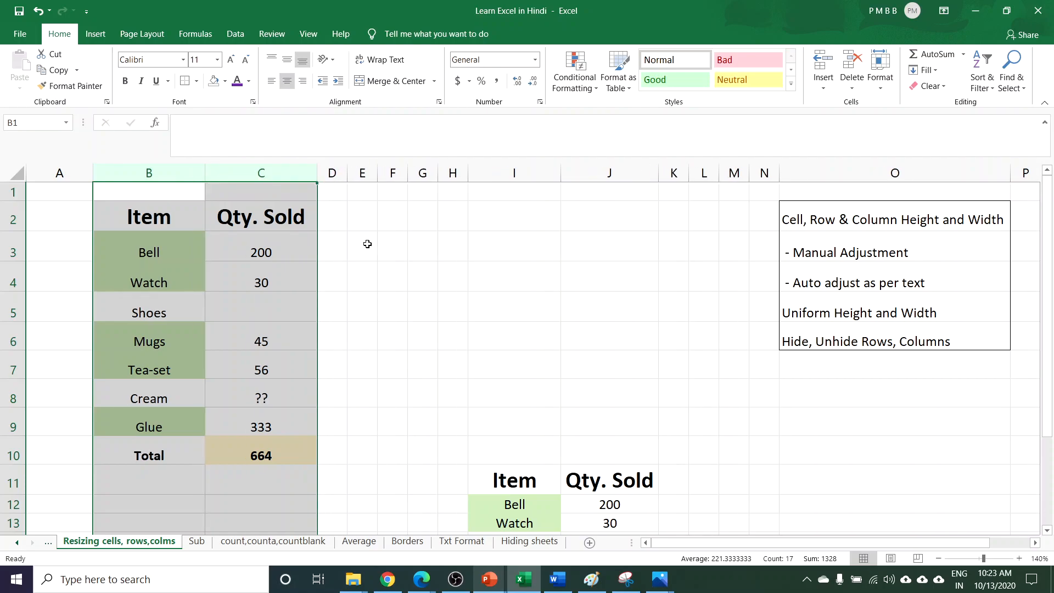
left_click(368, 244)
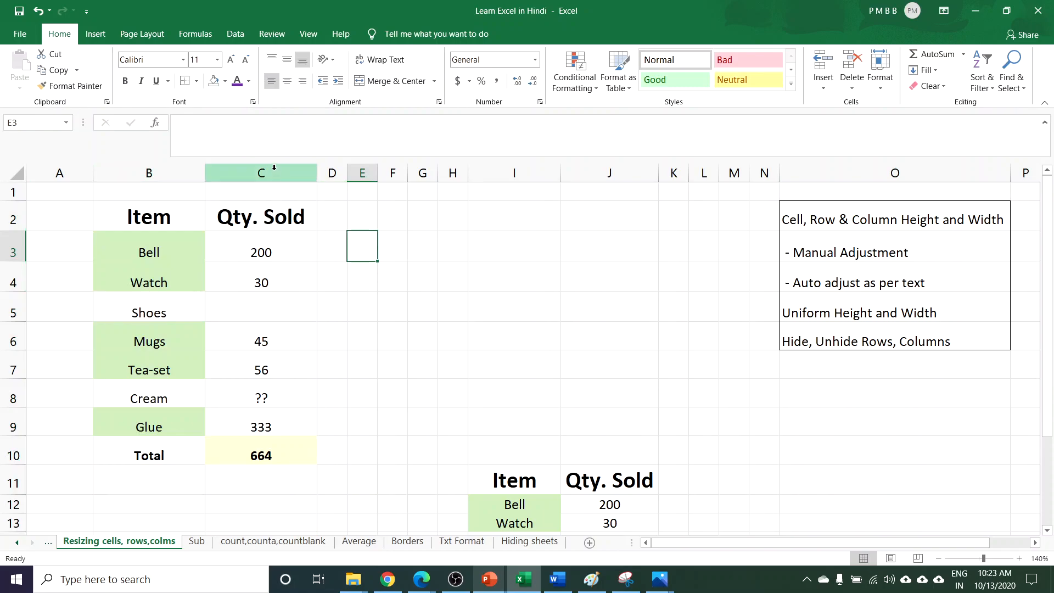